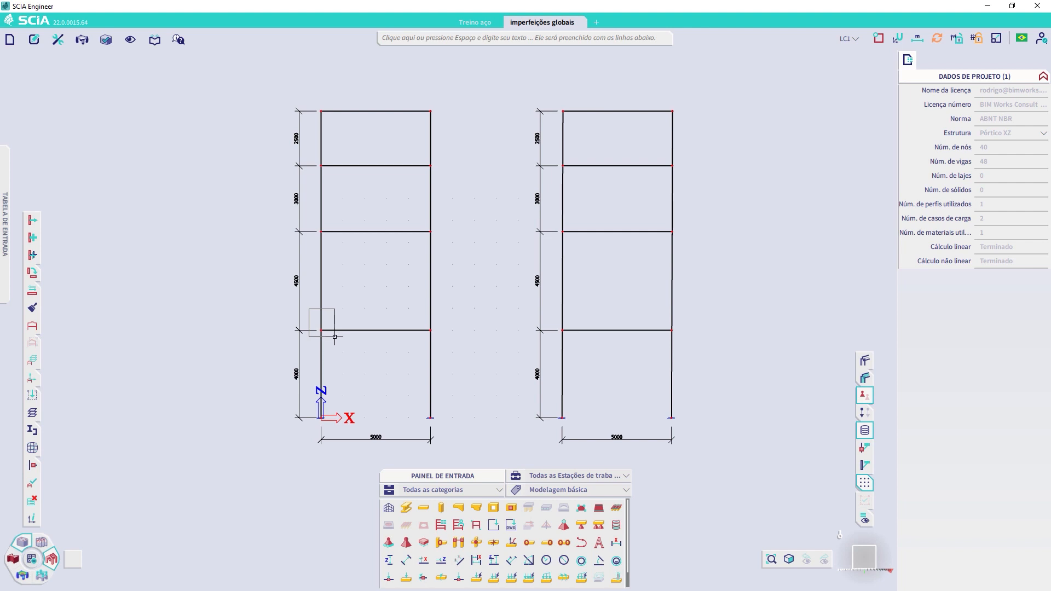
# - Inspect the coordinates of the first- and second-level nodes on both columns of the undeformed left frame
pyautogui.click(325, 326)
pyautogui.click(320, 231)
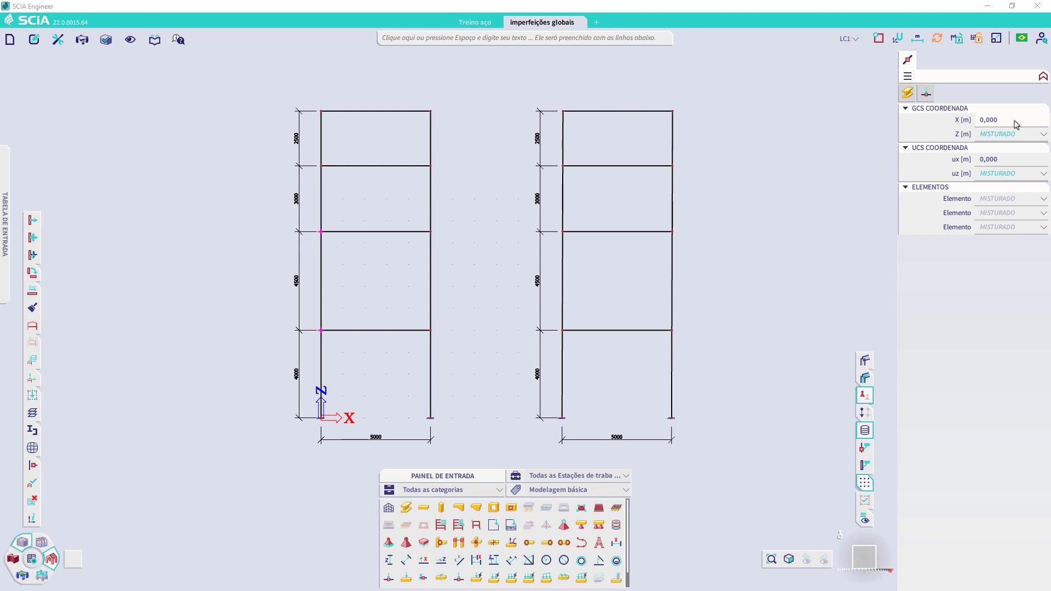
pyautogui.moveTo(413, 312); pyautogui.dragTo(452, 349)
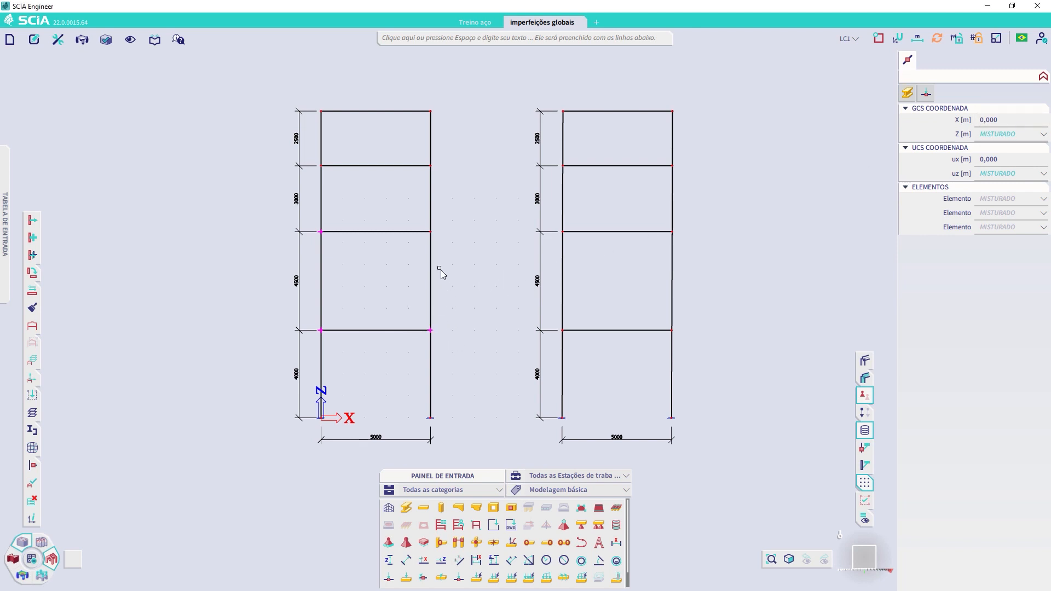
pyautogui.moveTo(412, 307); pyautogui.dragTo(452, 350)
pyautogui.moveTo(405, 207); pyautogui.dragTo(456, 258)
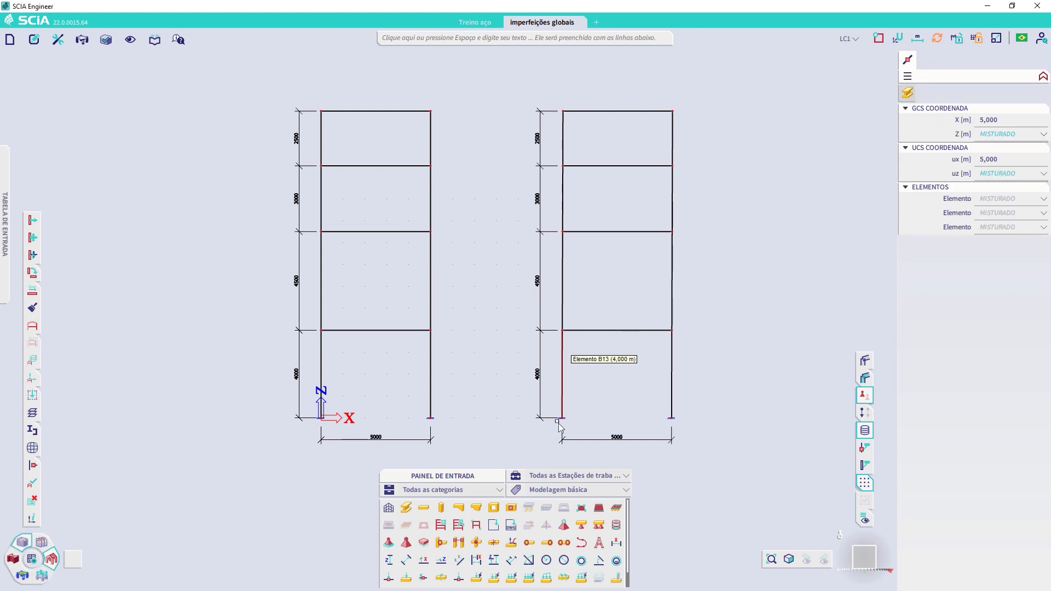
pyautogui.press('Escape')
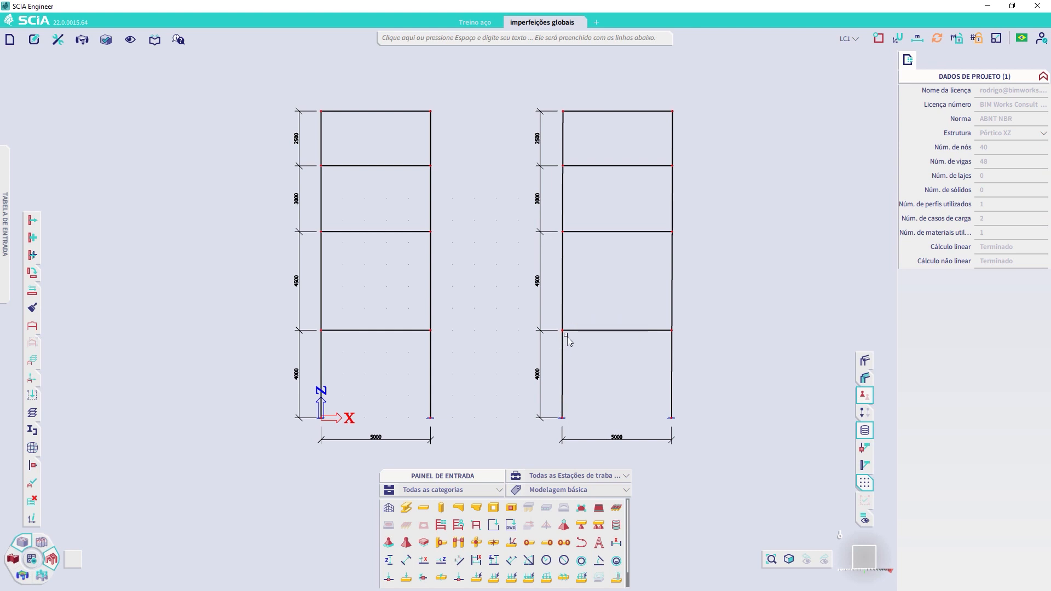
# - Inspect the coordinates of the left column's nodes in the right frame to check the modelled horizontal offsets
pyautogui.moveTo(558, 320); pyautogui.dragTo(574, 343)
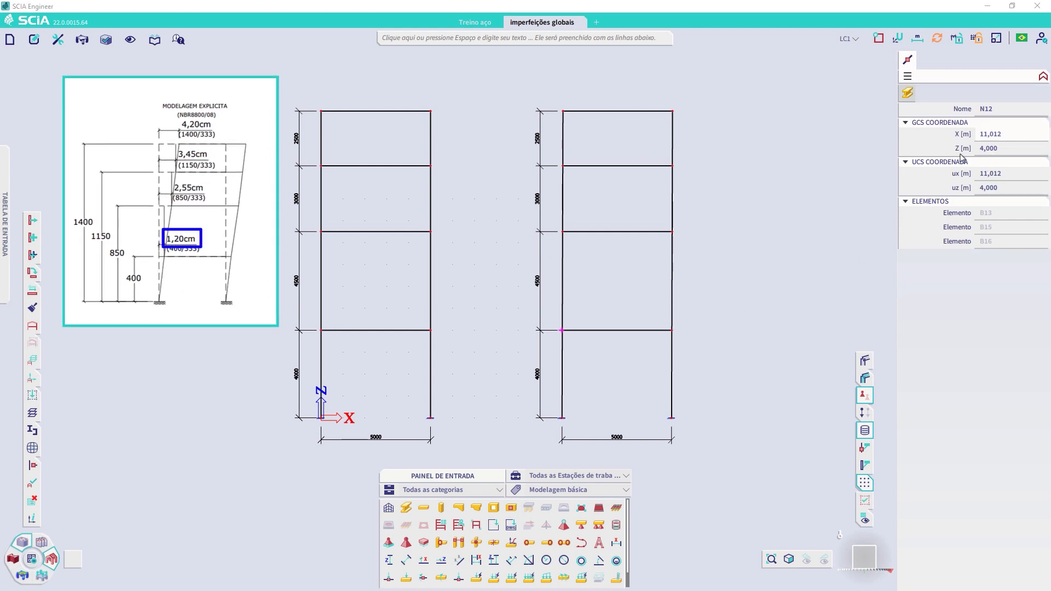
pyautogui.moveTo(554, 218); pyautogui.dragTo(577, 247)
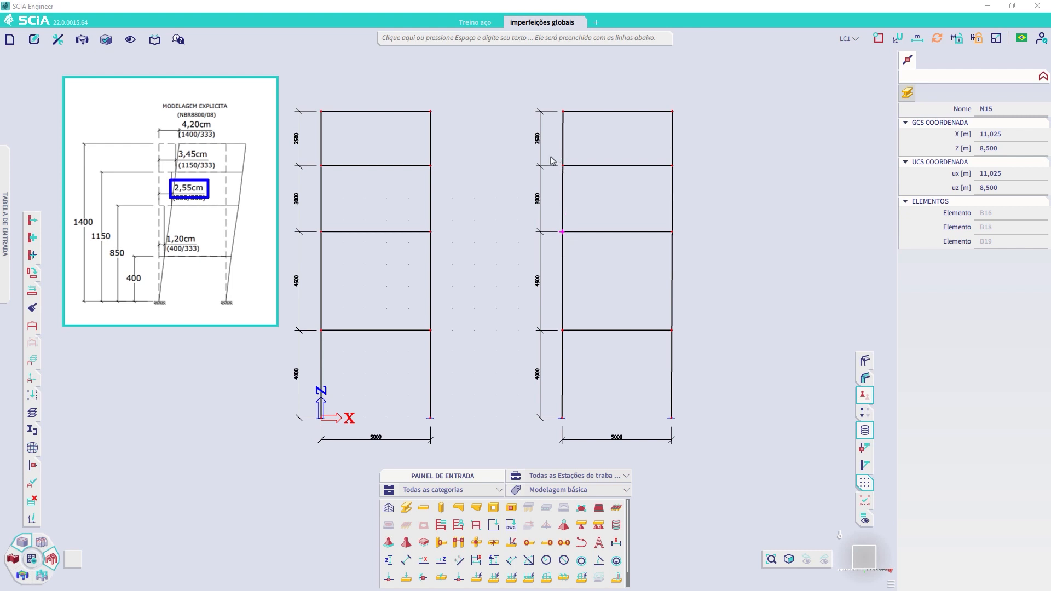
pyautogui.moveTo(549, 151); pyautogui.dragTo(591, 183)
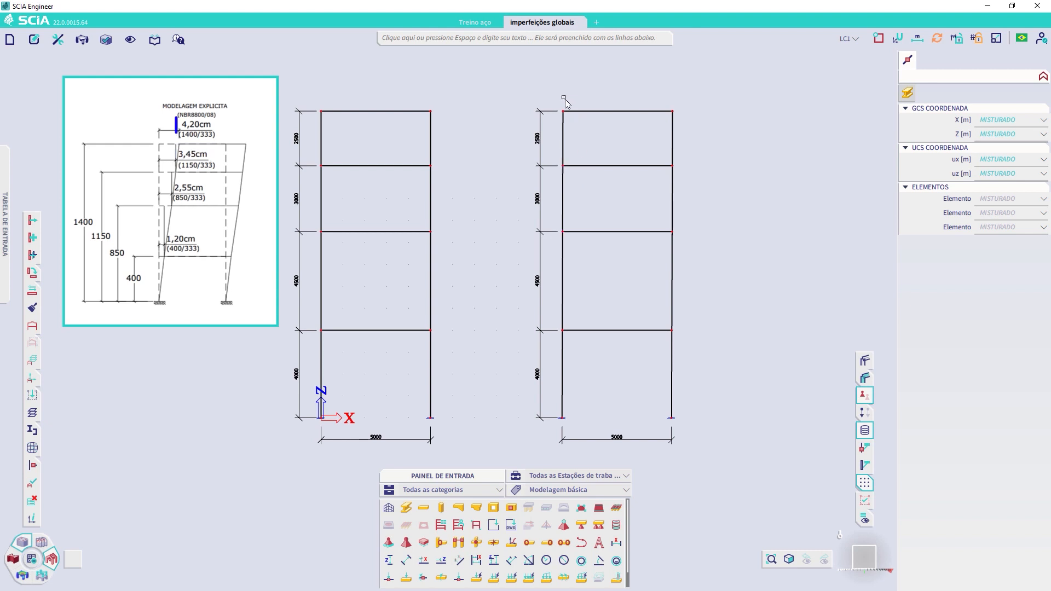
pyautogui.press('Escape')
pyautogui.click(562, 330)
pyautogui.moveTo(550, 398); pyautogui.dragTo(575, 427)
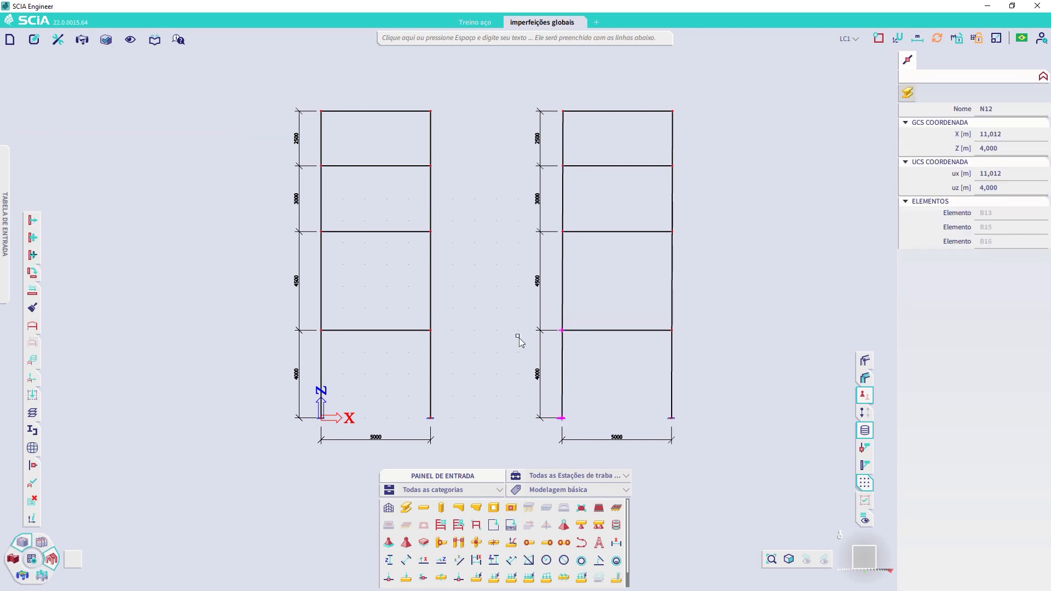
pyautogui.press('Escape')
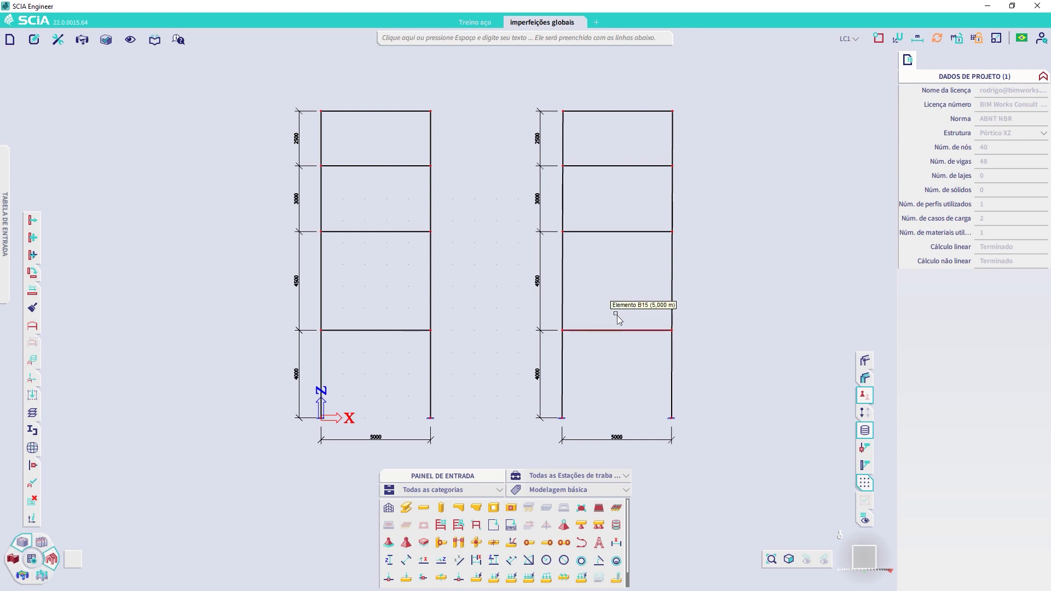
# - Show the applied loads and display the M_y 1D internal forces for combination CO1 with the selection type Tudo
pyautogui.click(862, 414)
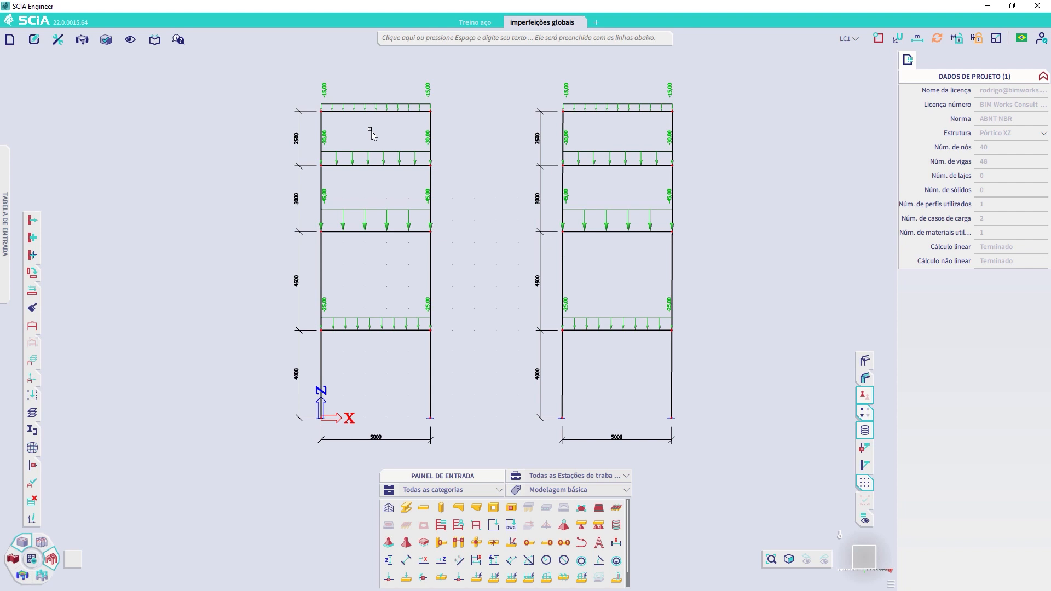
pyautogui.click(51, 558)
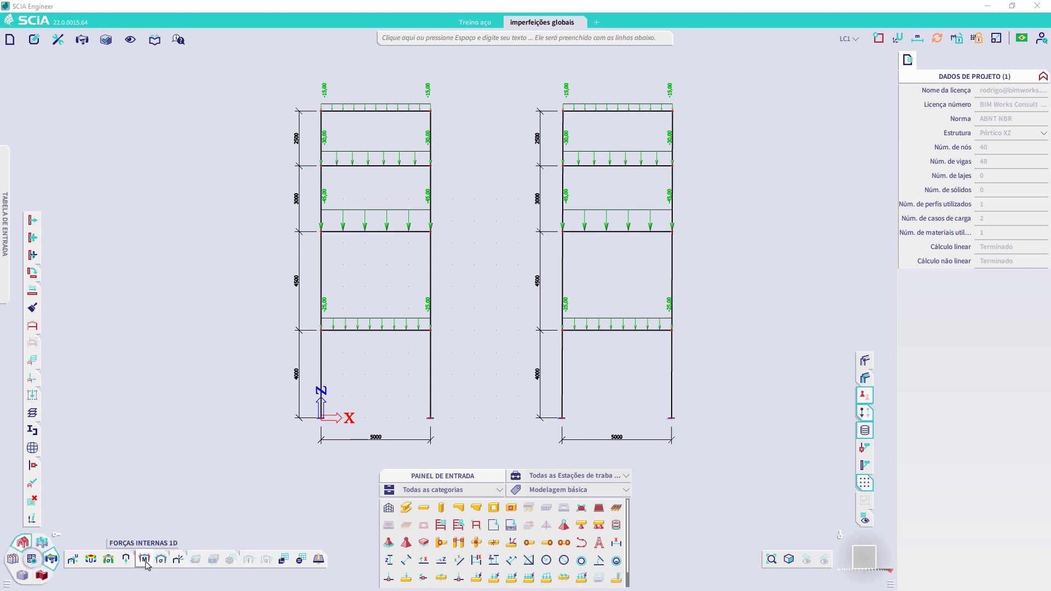
pyautogui.click(145, 560)
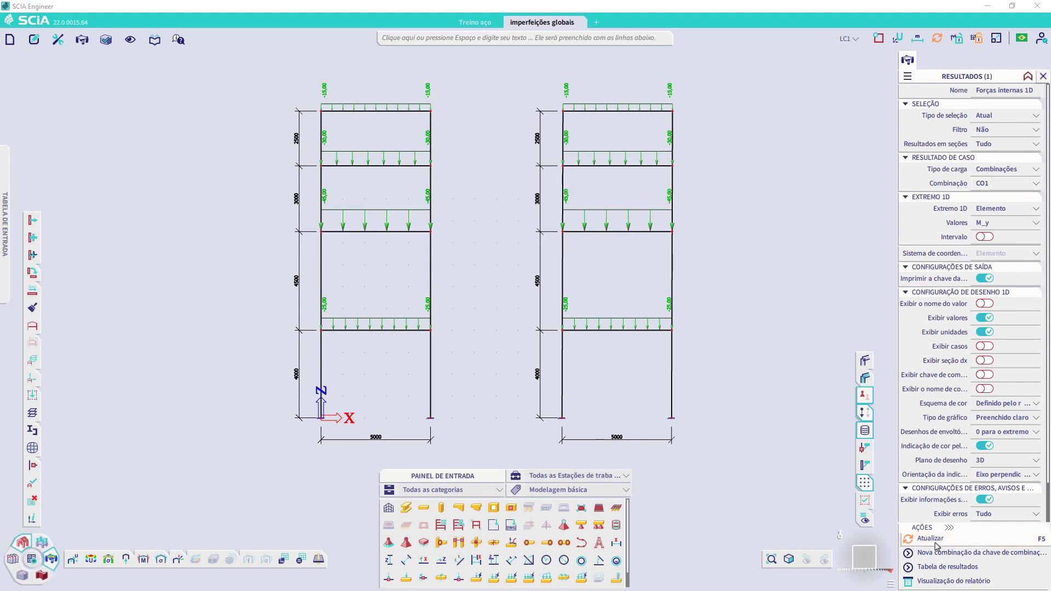
pyautogui.click(992, 116)
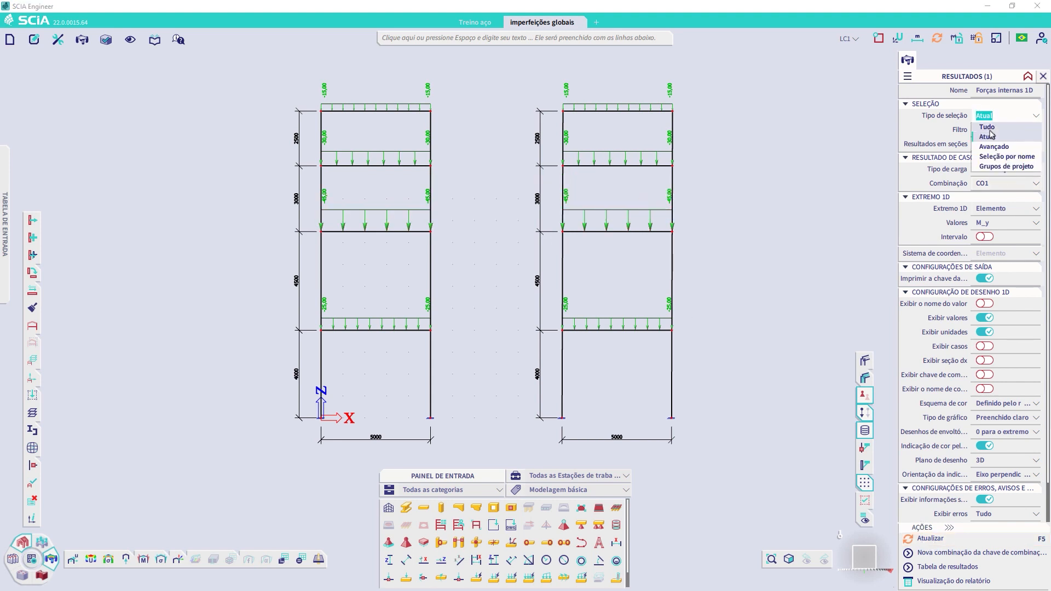
pyautogui.click(990, 127)
pyautogui.click(923, 539)
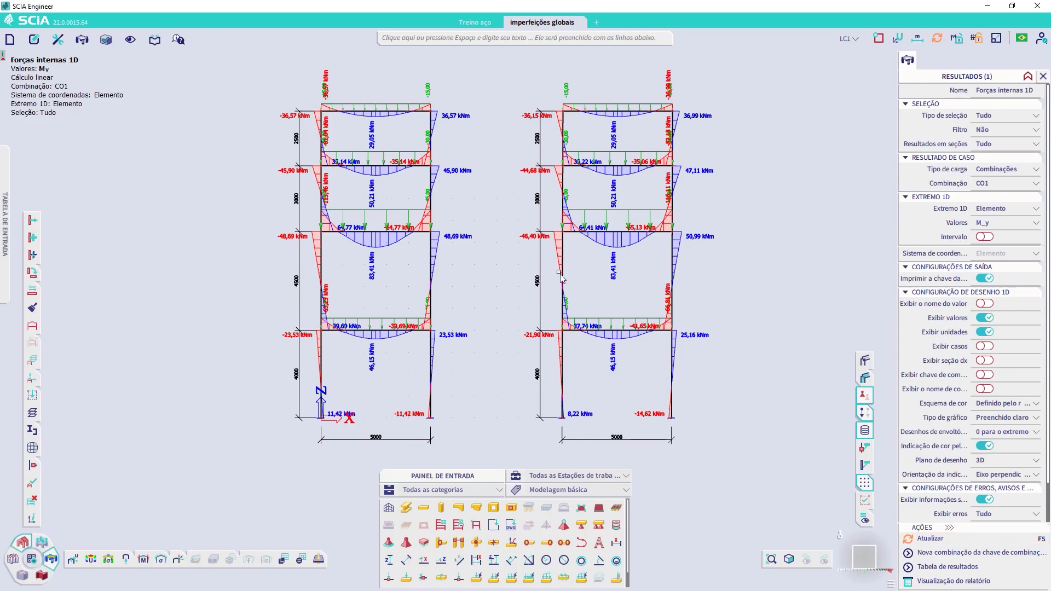
# - Examine the moment diagrams of both frames and mark the sway direction across the right frame with a temporary arrow
pyautogui.scroll(3, 481, 289)
pyautogui.moveTo(500, 287); pyautogui.dragTo(445, 323, button='middle')
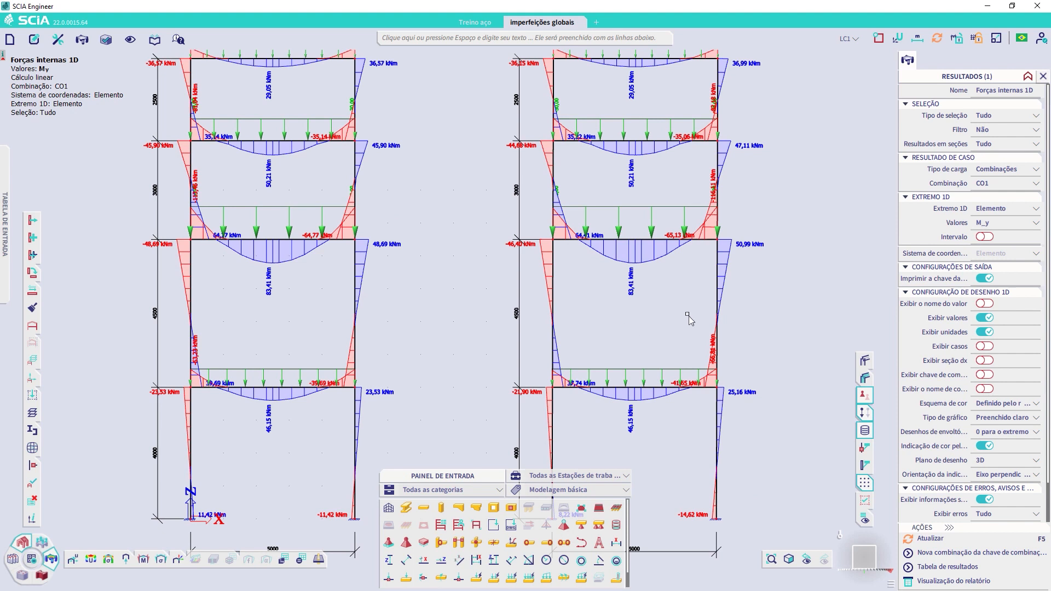
pyautogui.press('Print')
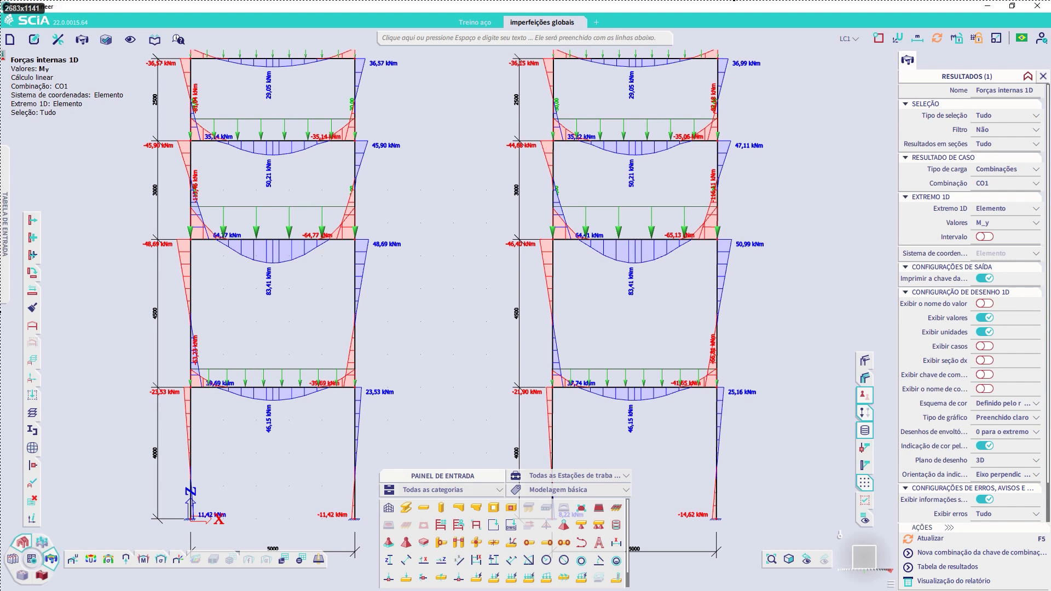
pyautogui.moveTo(477, 305); pyautogui.dragTo(789, 307)
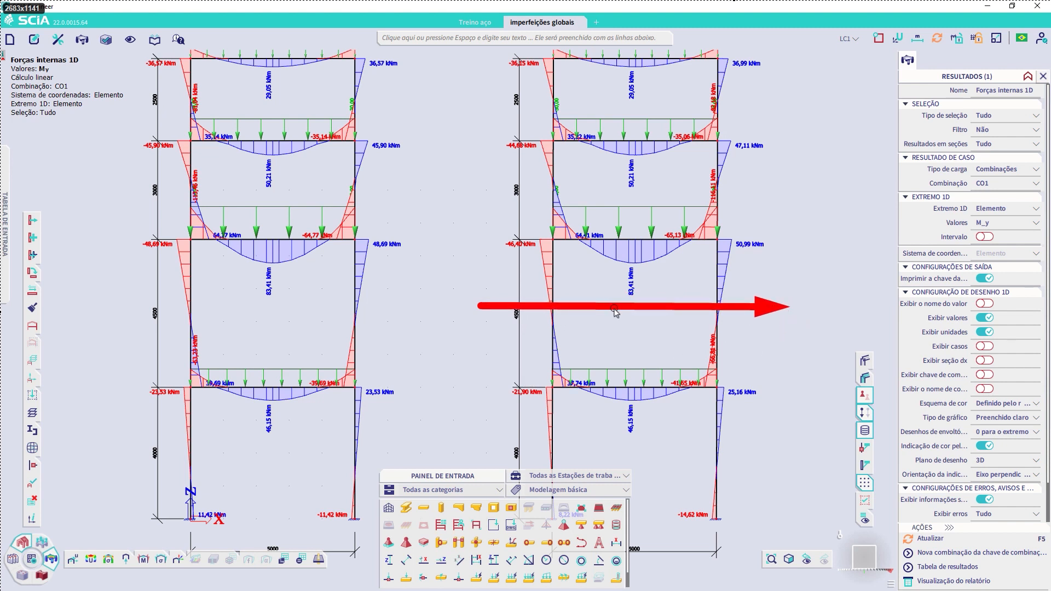
pyautogui.press('Escape')
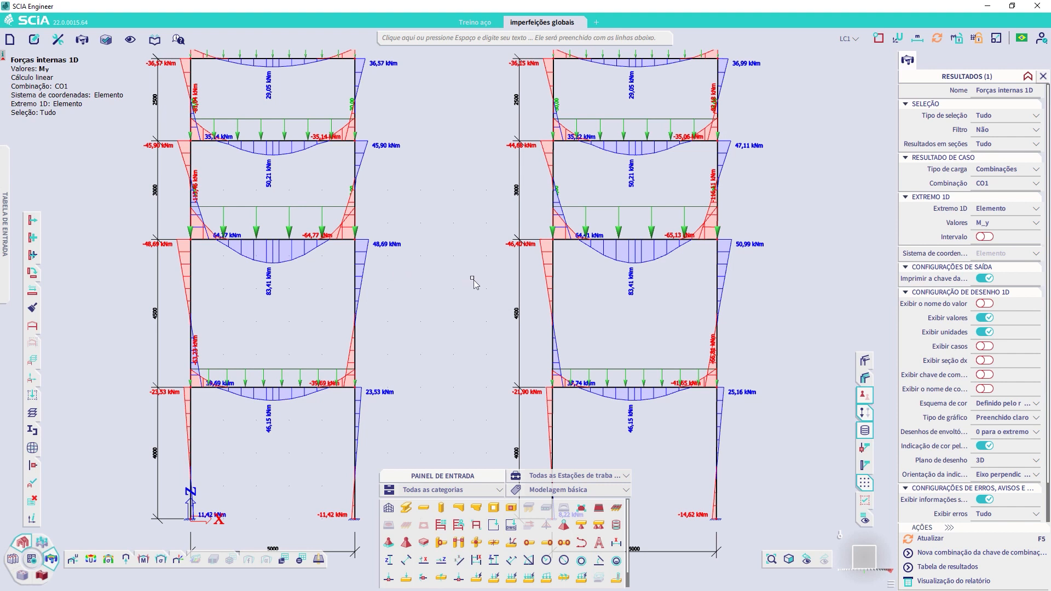
# - Compare the right-column moments at the upper three levels of both frames, temporarily boxing each pair of values
pyautogui.press('F1')
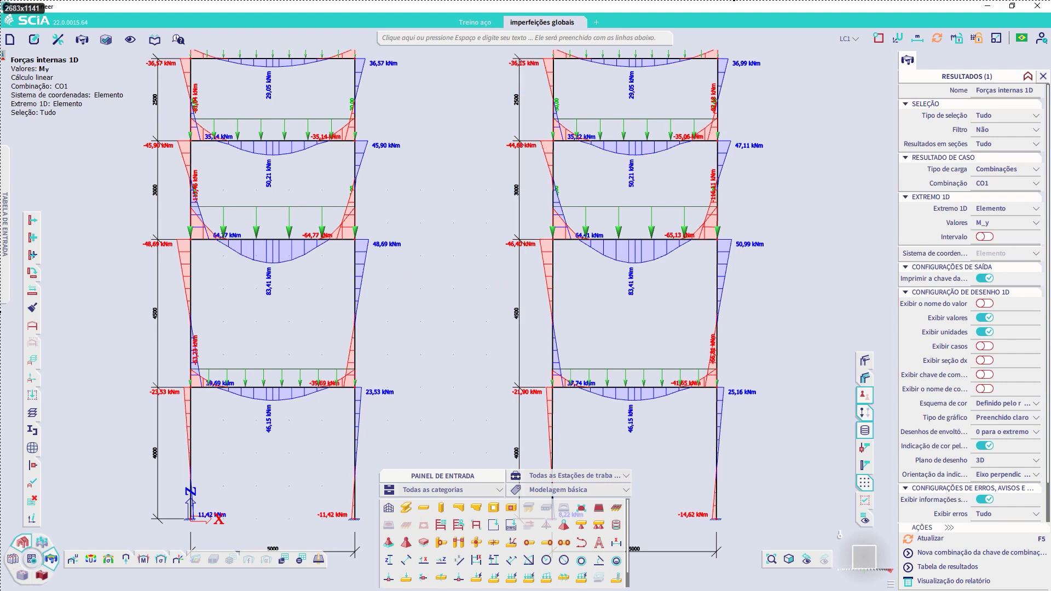
pyautogui.moveTo(360, 217); pyautogui.dragTo(433, 272)
pyautogui.moveTo(724, 221)
pyautogui.mouseDown()
pyautogui.moveTo(750, 256)
pyautogui.moveTo(781, 264)
pyautogui.mouseUp()
pyautogui.moveTo(356, 130); pyautogui.dragTo(422, 164)
pyautogui.moveTo(725, 131); pyautogui.dragTo(780, 163)
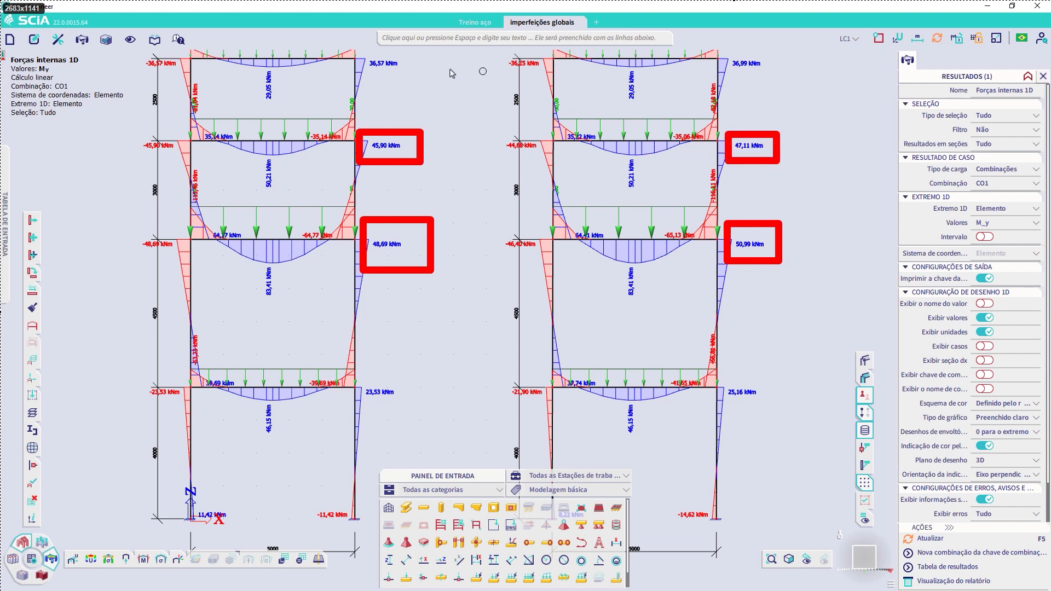
pyautogui.moveTo(354, 47); pyautogui.dragTo(405, 80)
pyautogui.moveTo(718, 43); pyautogui.dragTo(777, 86)
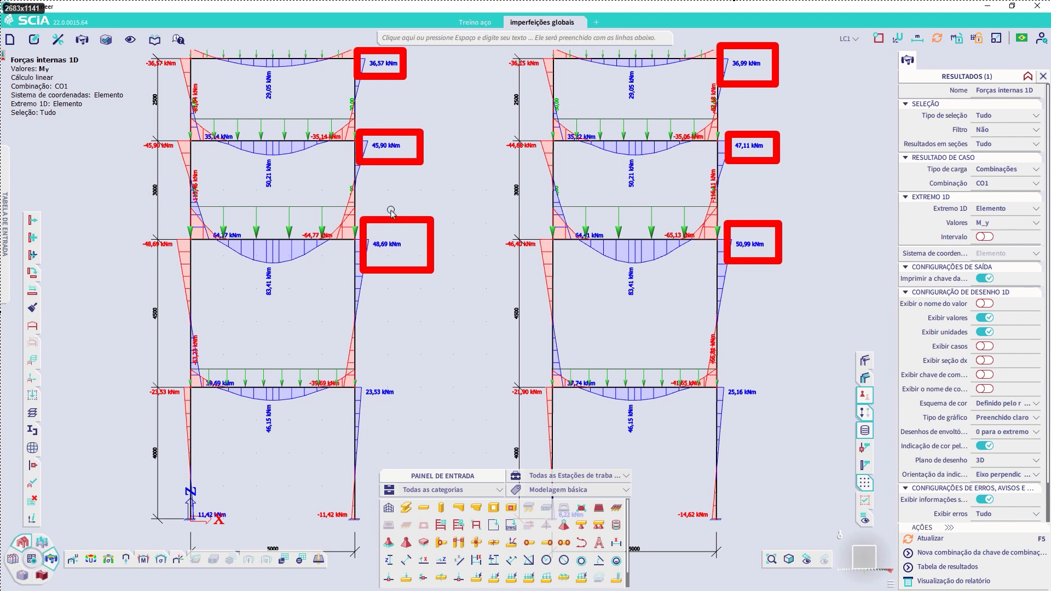
pyautogui.press('Escape')
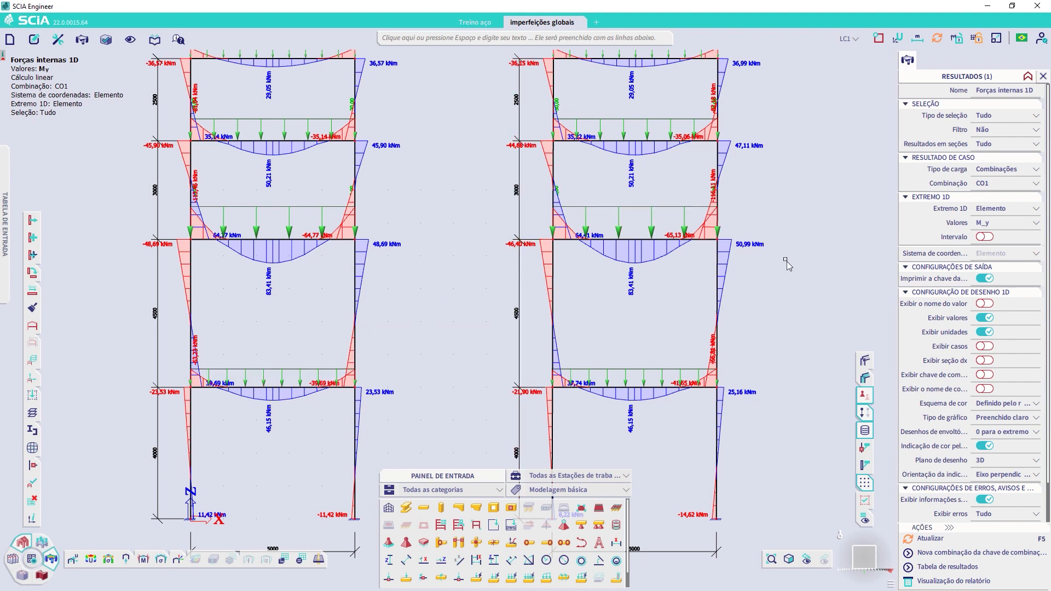
# - Examine the moment diagrams of both frames again, checking the first-level nodes of the right frame
pyautogui.scroll(-3, 430, 282)
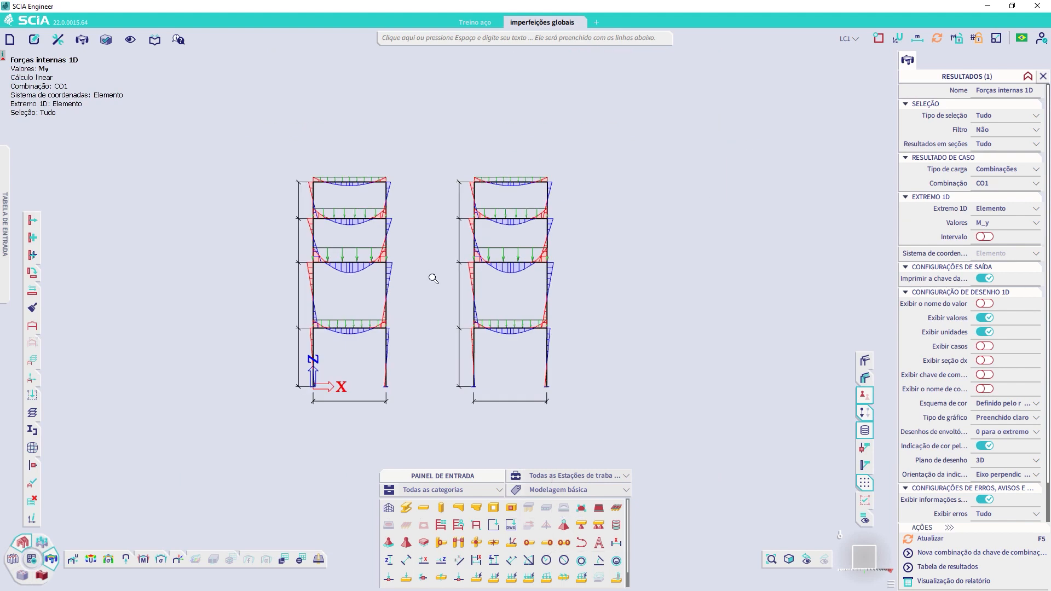
pyautogui.scroll(-1, 509, 244)
pyautogui.scroll(2, 540, 336)
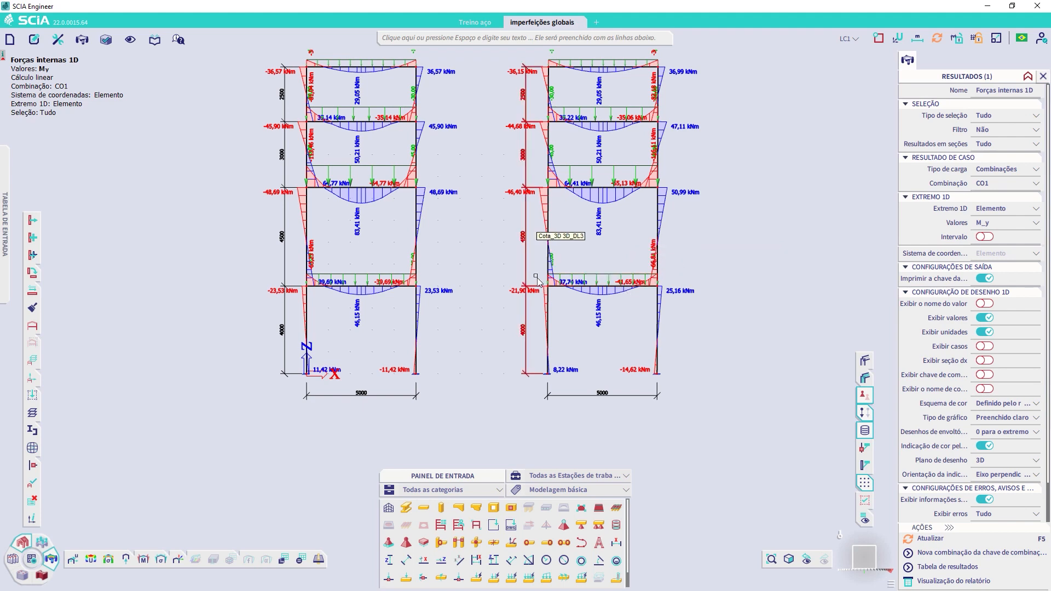
pyautogui.scroll(1, 531, 271)
pyautogui.moveTo(529, 266); pyautogui.dragTo(562, 312)
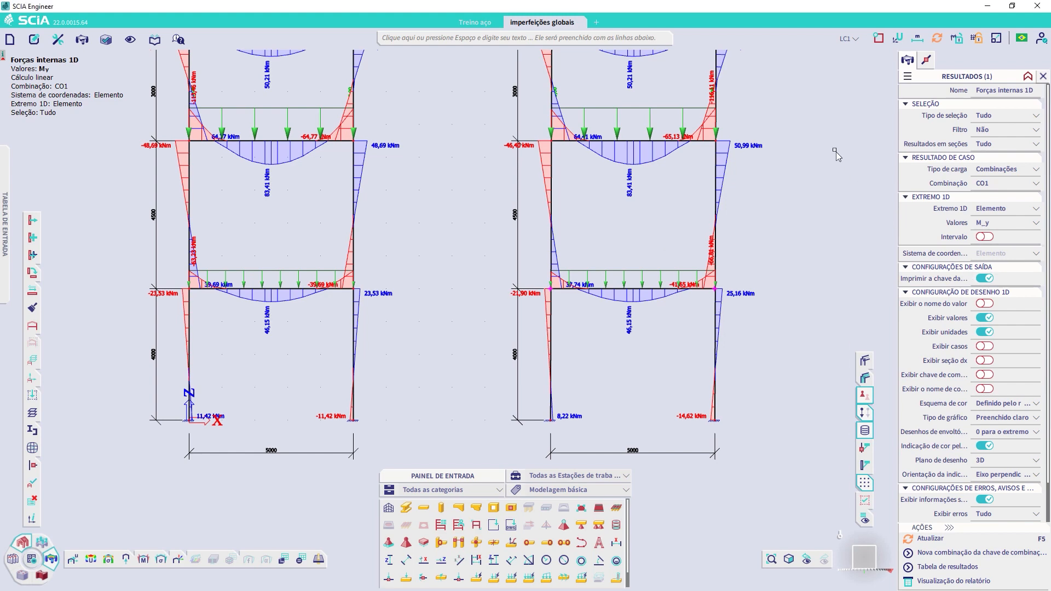
pyautogui.scroll(-2, 558, 266)
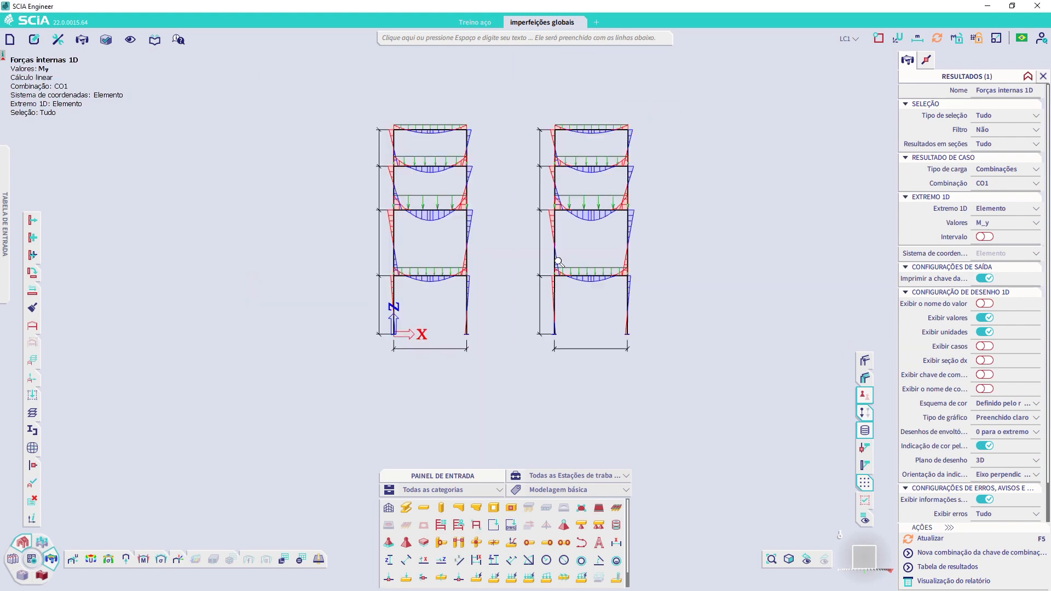
pyautogui.moveTo(616, 247); pyautogui.dragTo(602, 270, button='middle')
pyautogui.press('Escape')
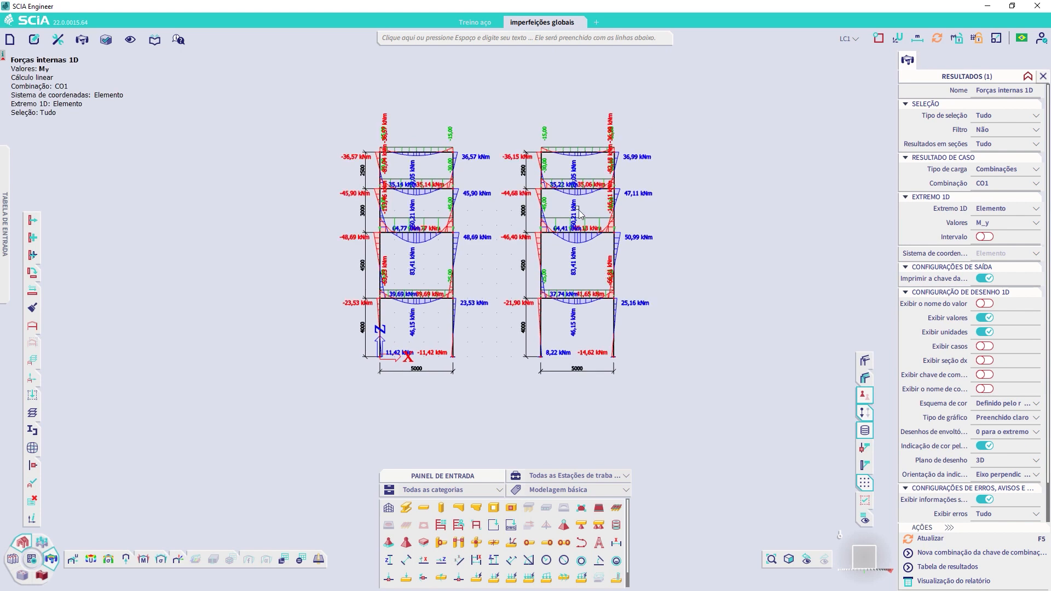
# - Close the internal force results and isolate the left frame, switching the activity type to activity by selection
pyautogui.click(1042, 77)
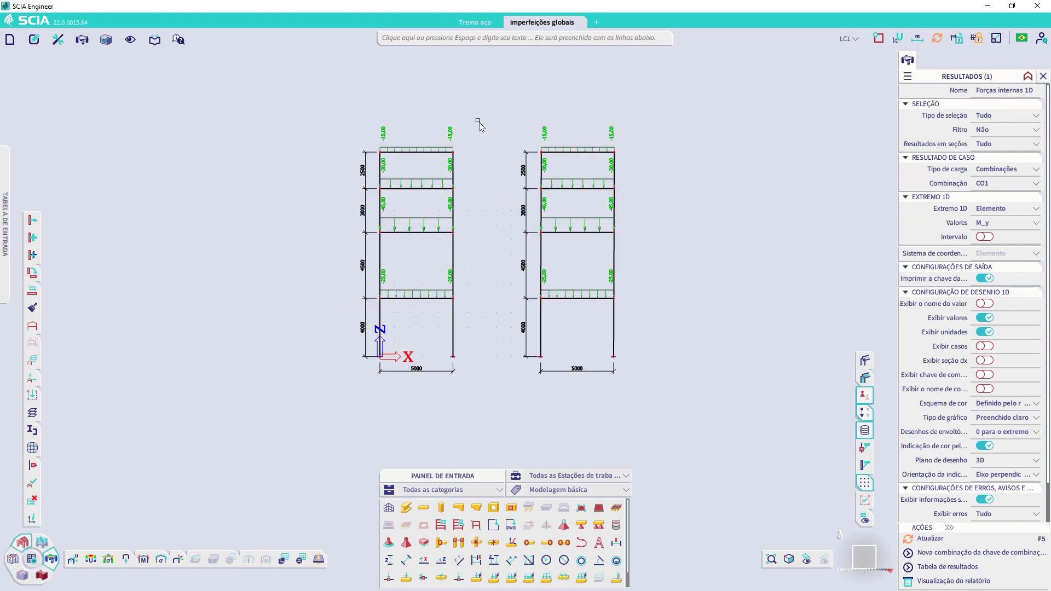
pyautogui.moveTo(326, 106); pyautogui.dragTo(477, 398)
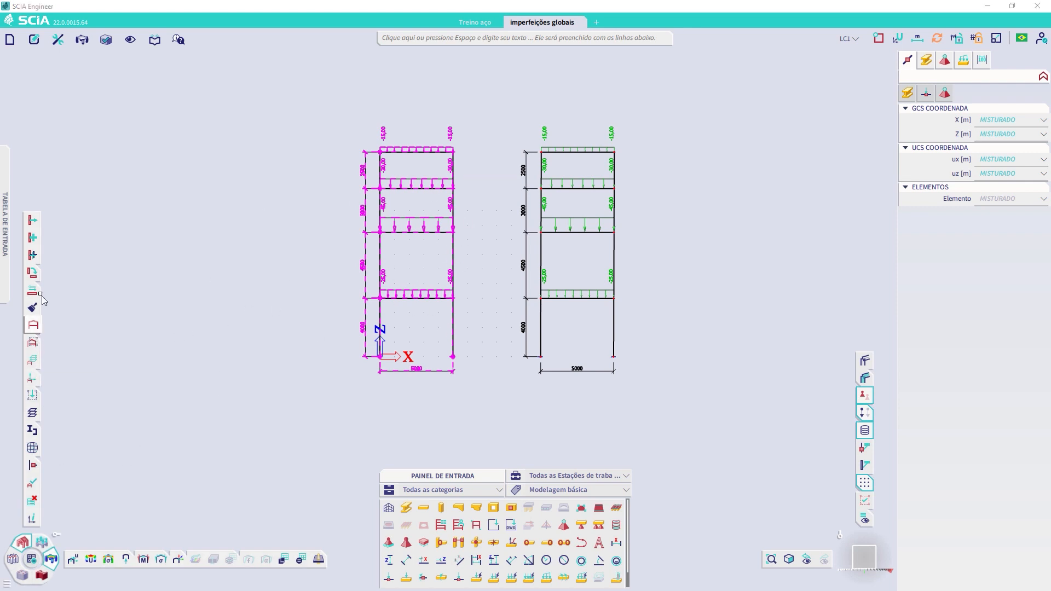
pyautogui.click(32, 341)
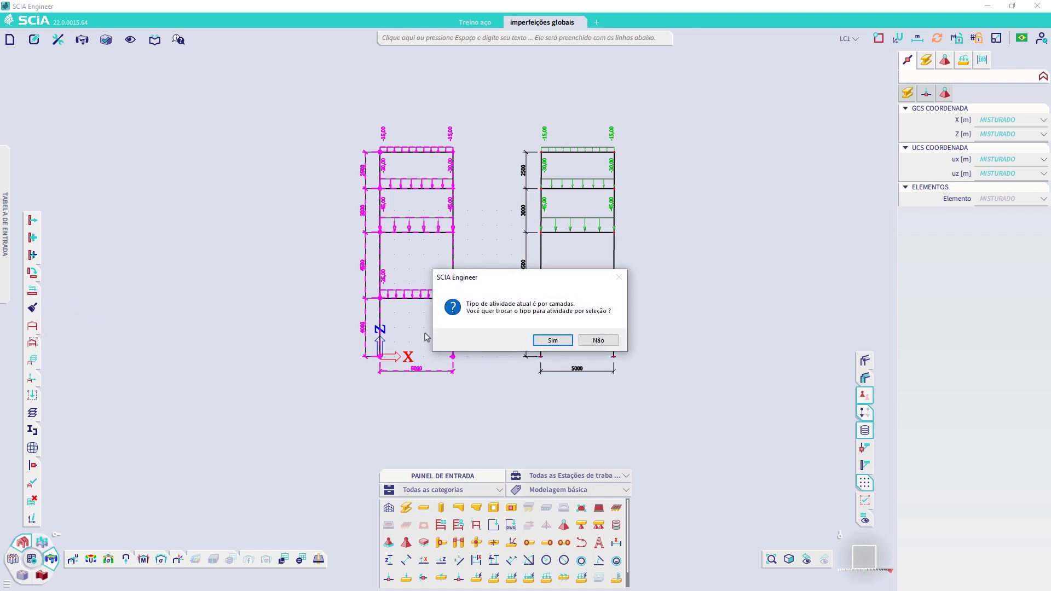
pyautogui.click(551, 340)
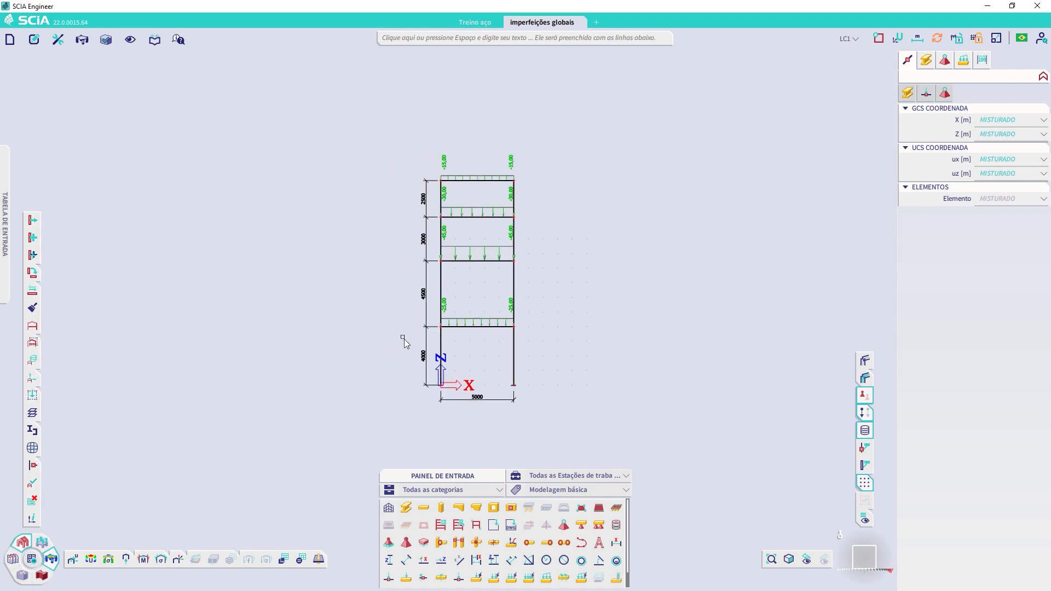
# - Make LC2 - Nocional the active load case and view its horizontal nodal loads on the frame
pyautogui.click(848, 38)
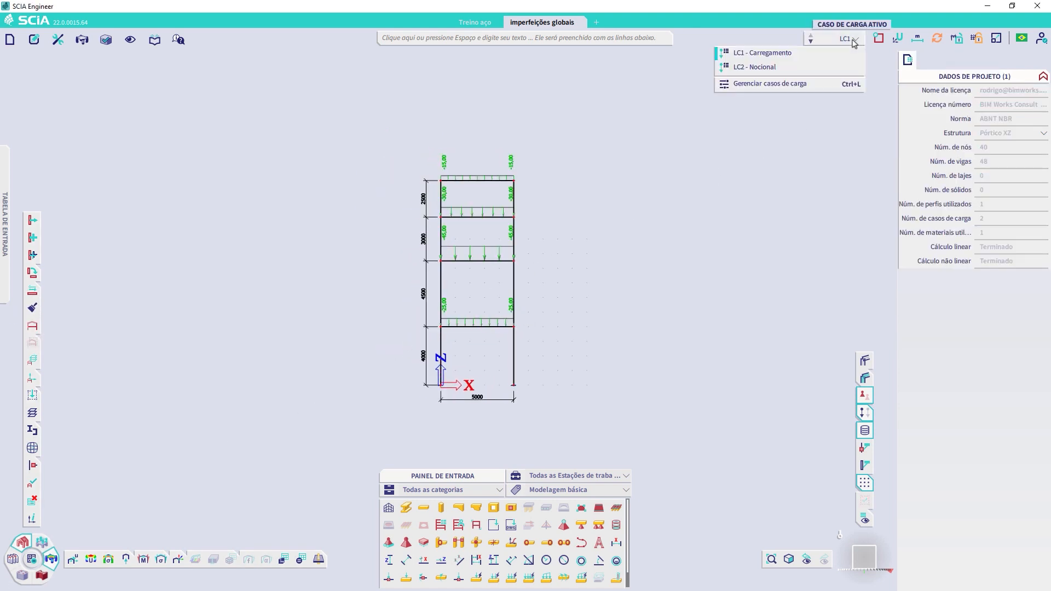
pyautogui.click(773, 67)
pyautogui.scroll(3, 425, 340)
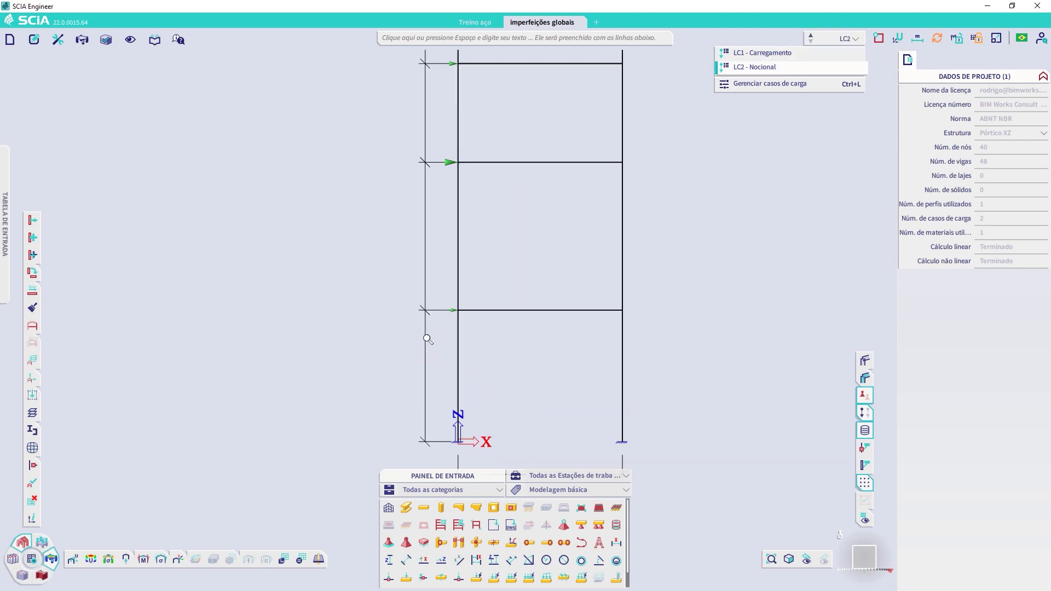
pyautogui.scroll(-3, 504, 114)
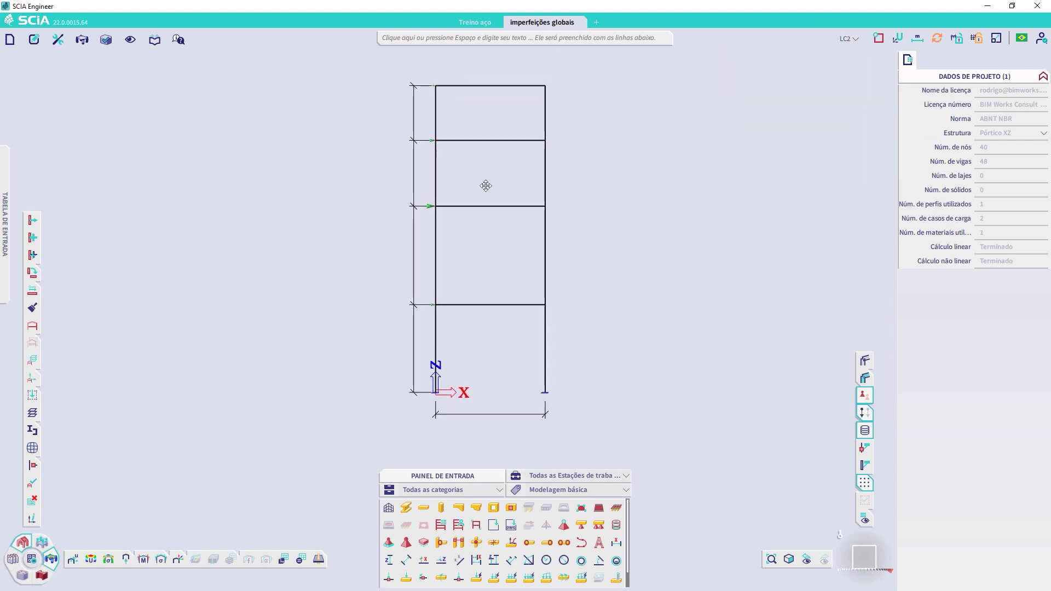
# - Review the load case factors of linear combination CO2 and close the combinations
pyautogui.click(42, 542)
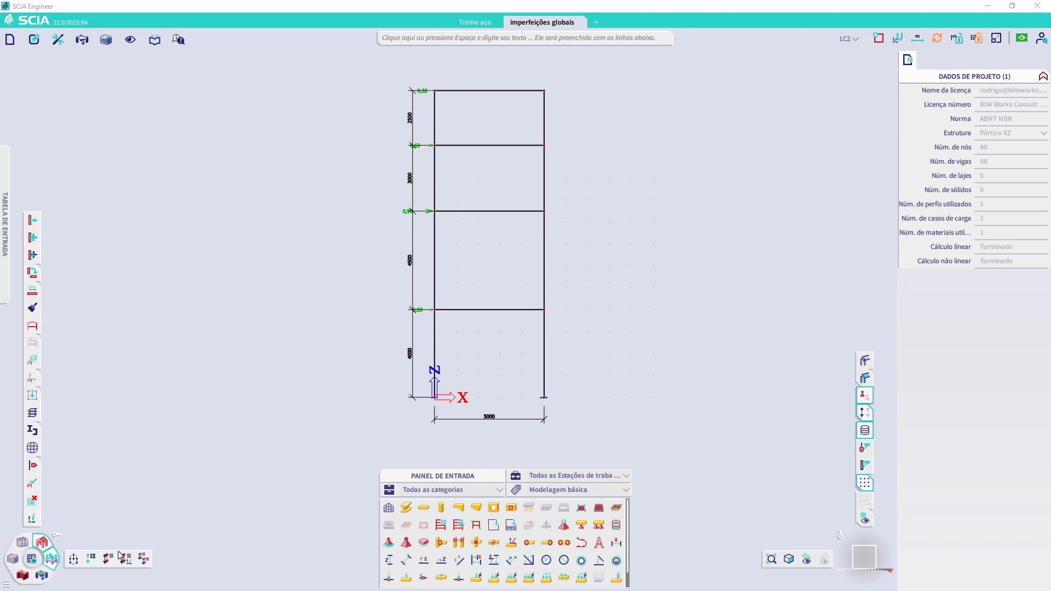
pyautogui.click(109, 558)
pyautogui.click(418, 183)
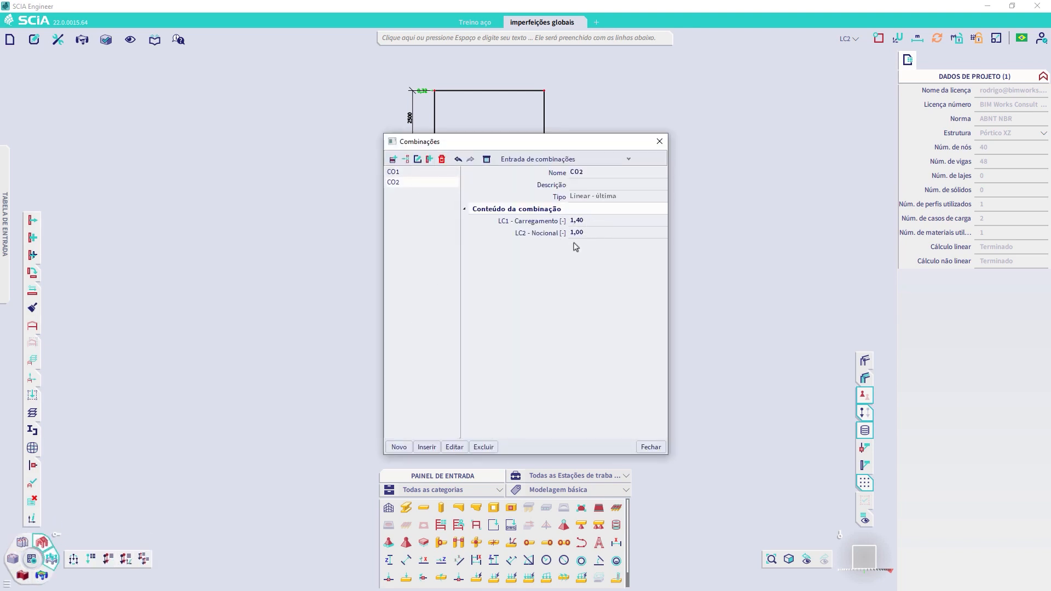
pyautogui.click(659, 141)
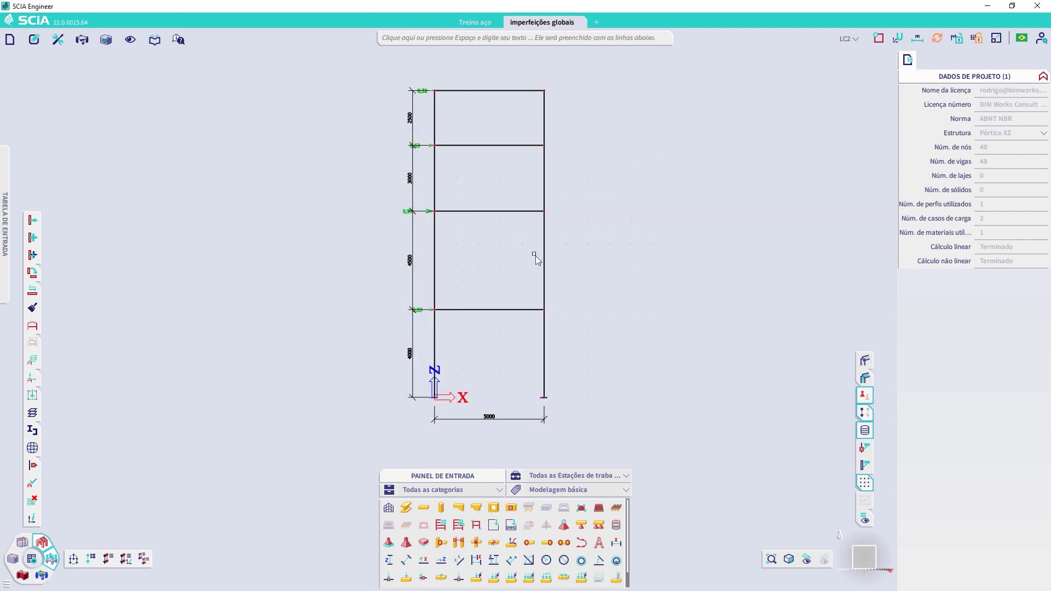
# - Display the 1D internal force M_y diagram on the frame for combination CO2
pyautogui.click(47, 564)
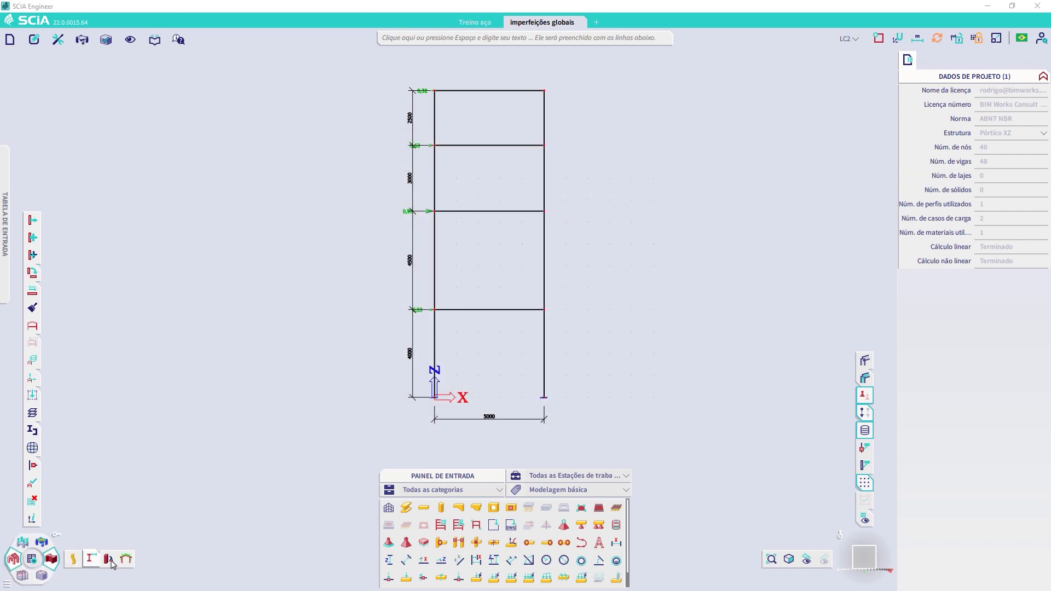
pyautogui.click(42, 542)
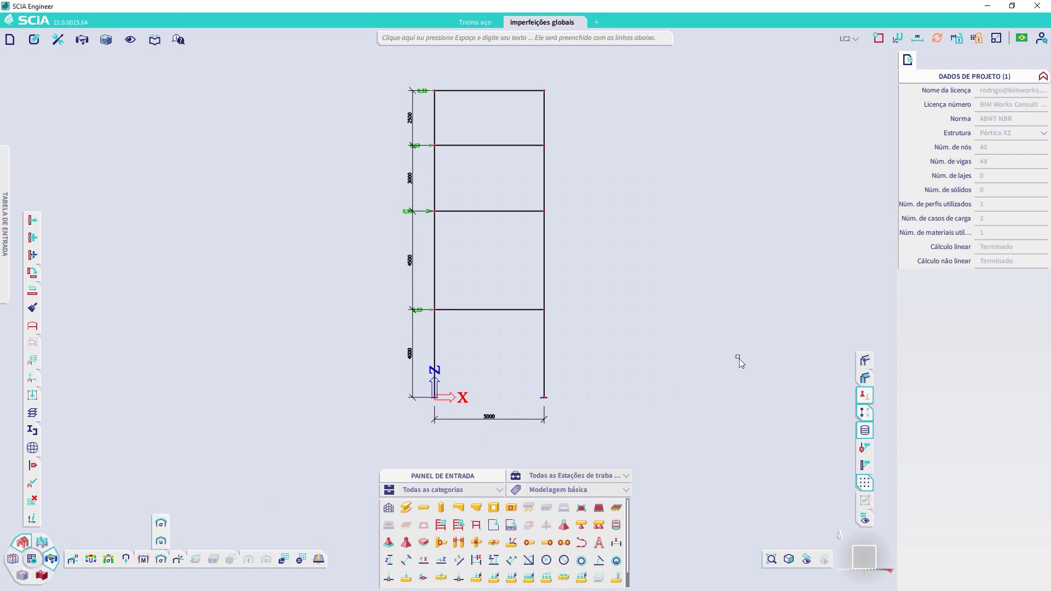
pyautogui.click(1021, 186)
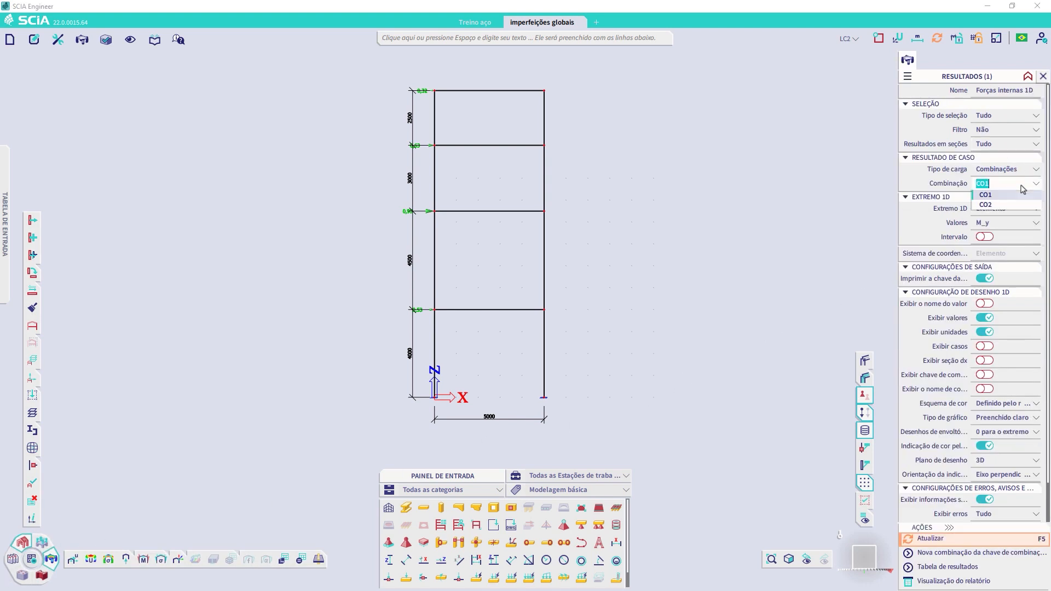
pyautogui.click(986, 205)
pyautogui.click(933, 537)
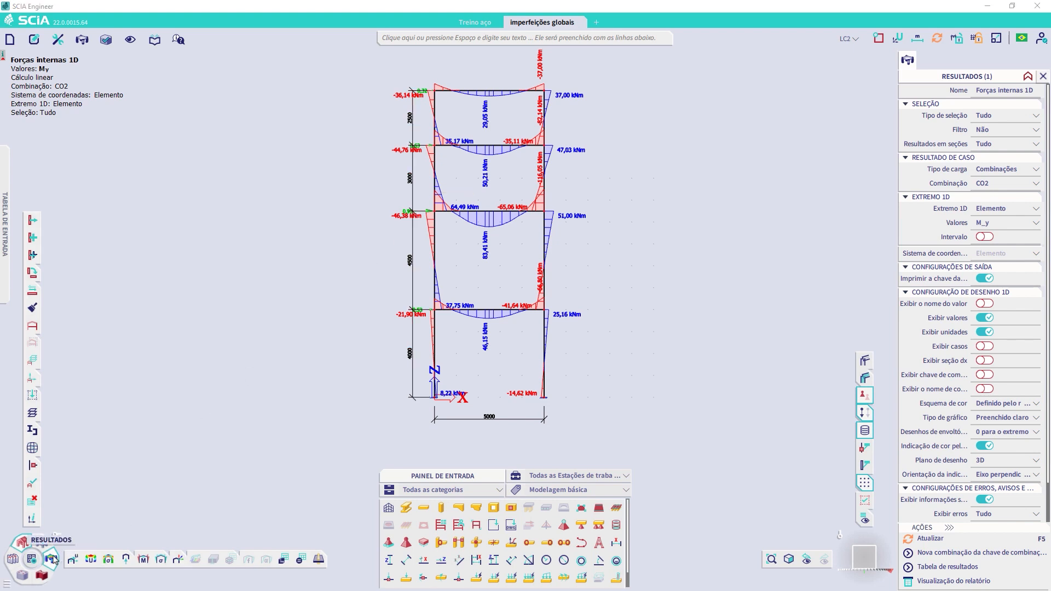
# - Examine the load factor and global imperfection inclination of nonlinear combination NC1
pyautogui.click(42, 544)
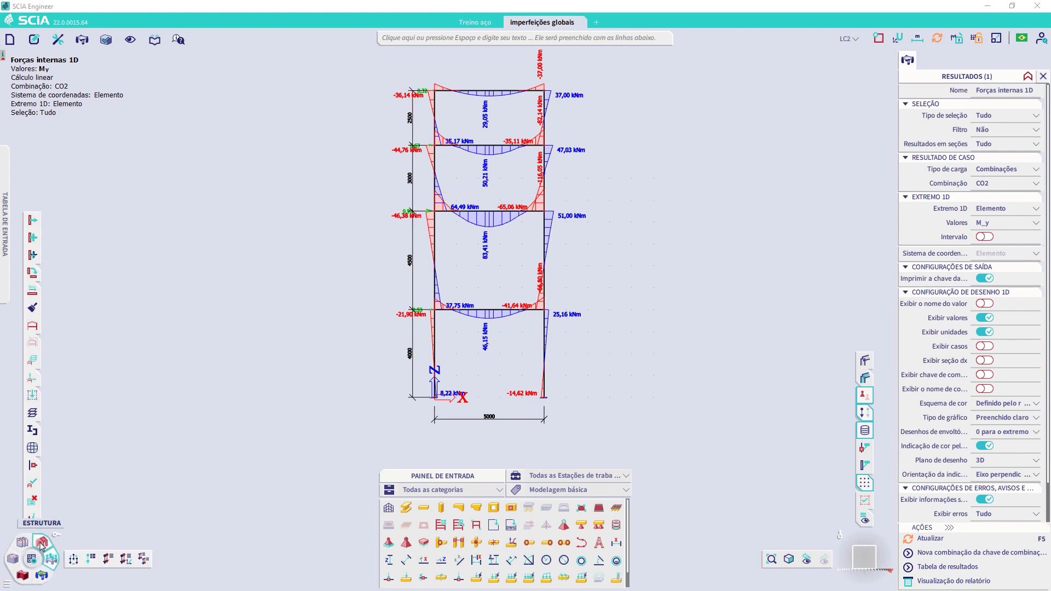
pyautogui.click(125, 562)
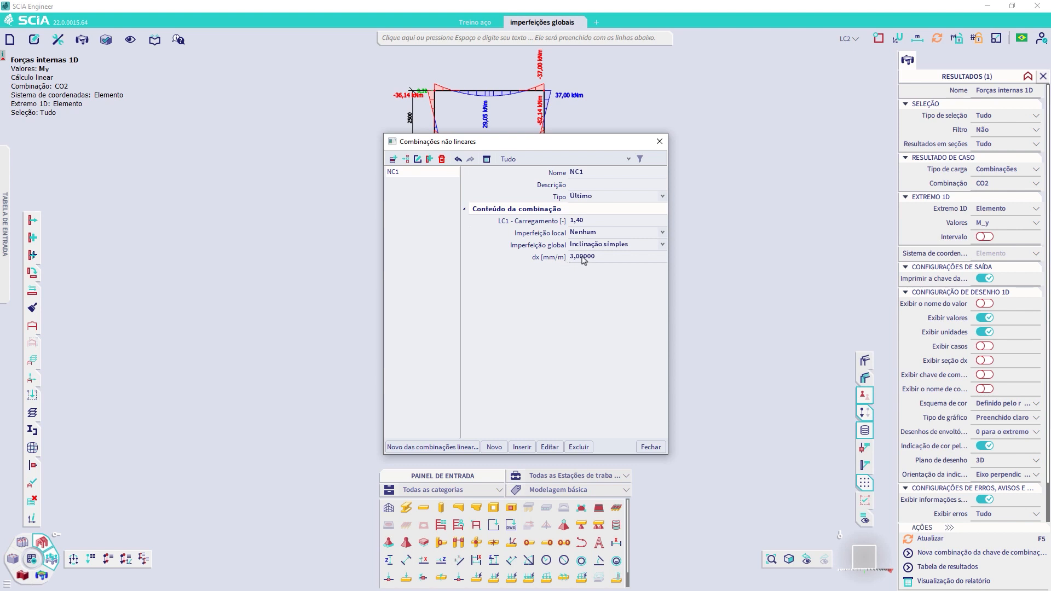
pyautogui.click(547, 265)
# - Check the NC1 inclination by computing 1000 ÷ 333 in Calculator, and close the nonlinear combinations after viewing them beside the moment diagram
pyautogui.press('XF86Calculator')
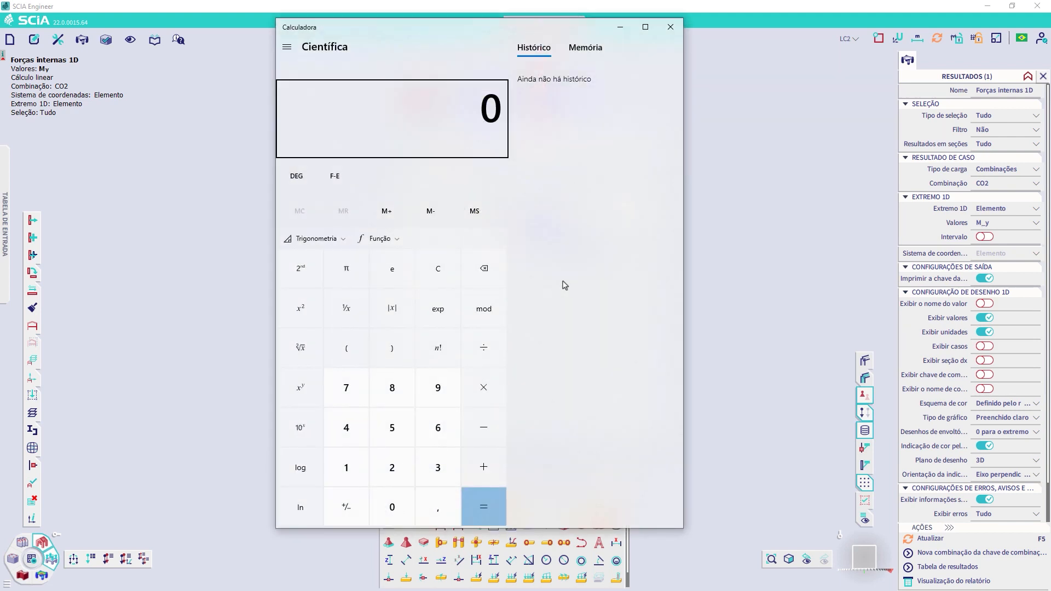
pyautogui.write('1000 ÷ ')
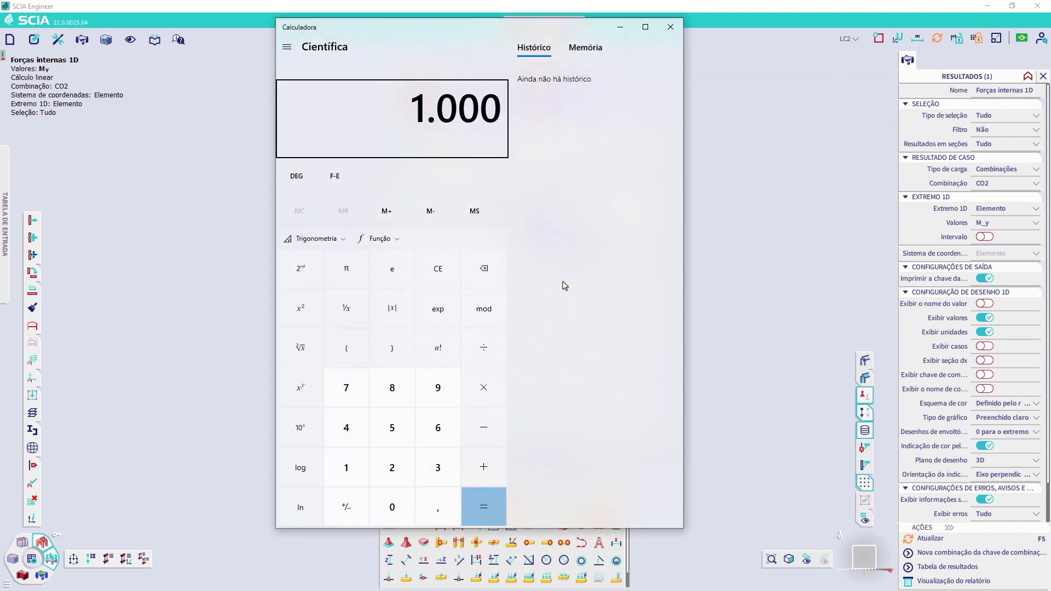
pyautogui.write('333')
pyautogui.press('Return')
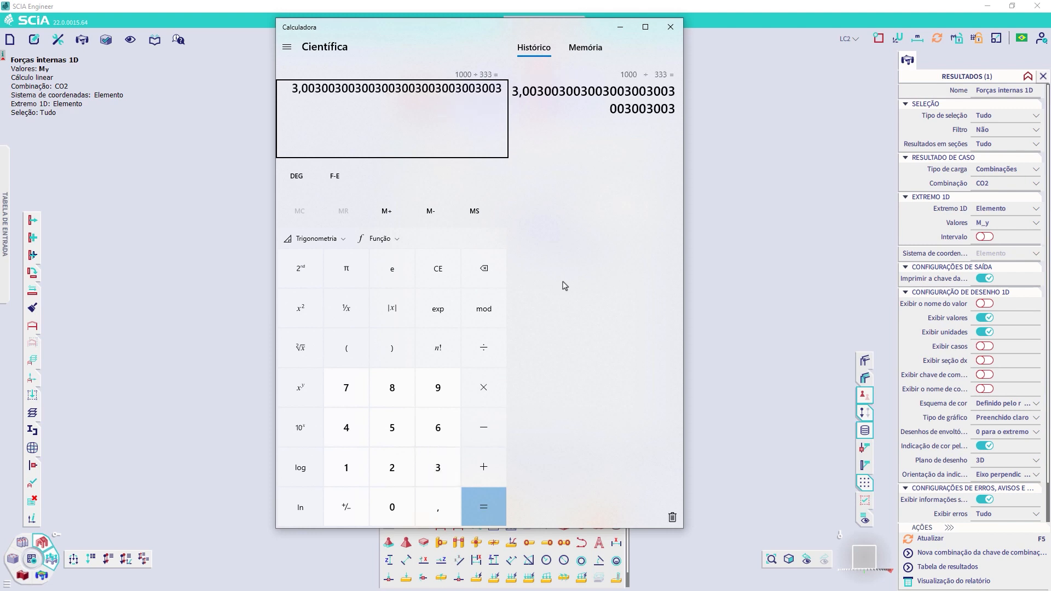
pyautogui.click(671, 27)
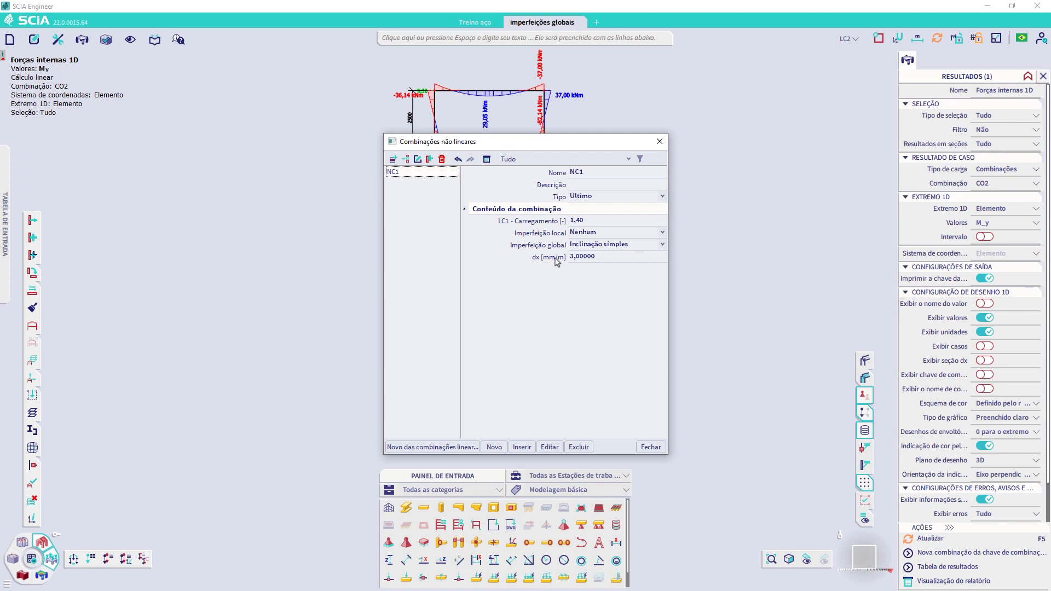
pyautogui.moveTo(575, 141); pyautogui.dragTo(783, 195)
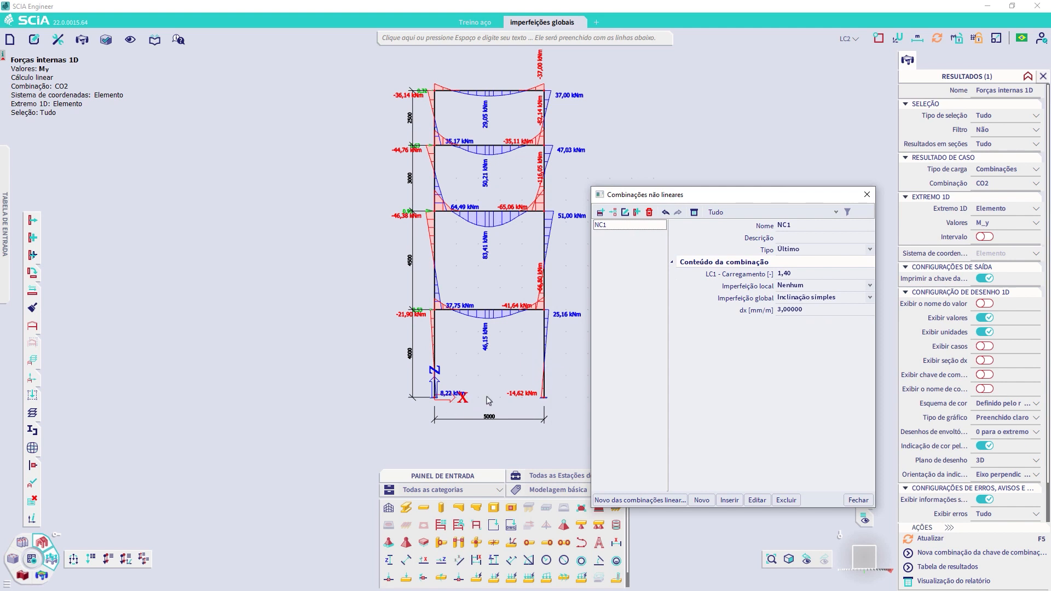
pyautogui.click(858, 500)
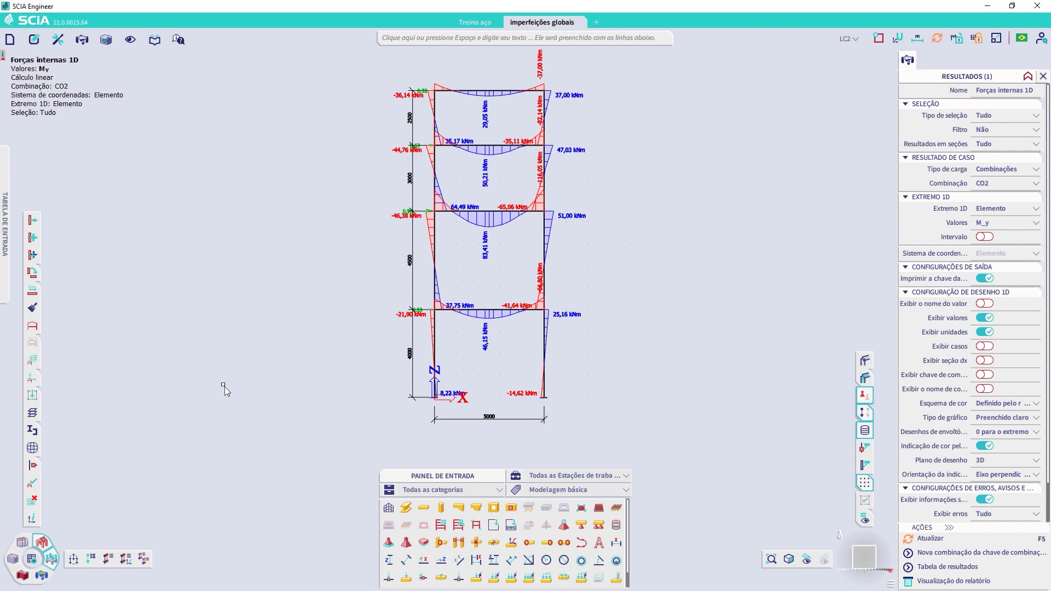
# - Switch the load type of the 1D internal force results to nonlinear combinations, using NC1
pyautogui.click(41, 576)
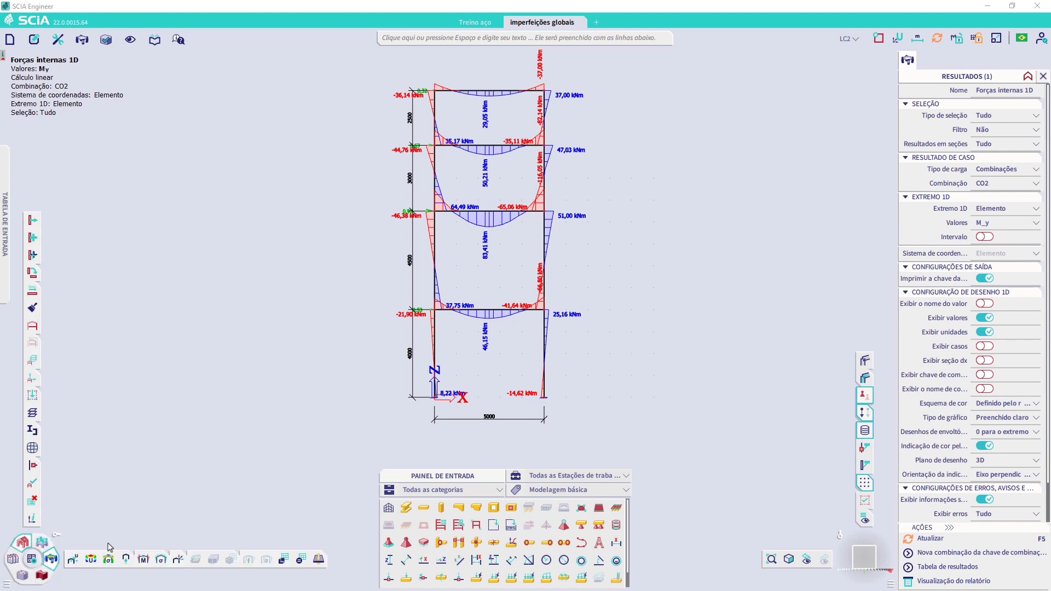
pyautogui.click(143, 561)
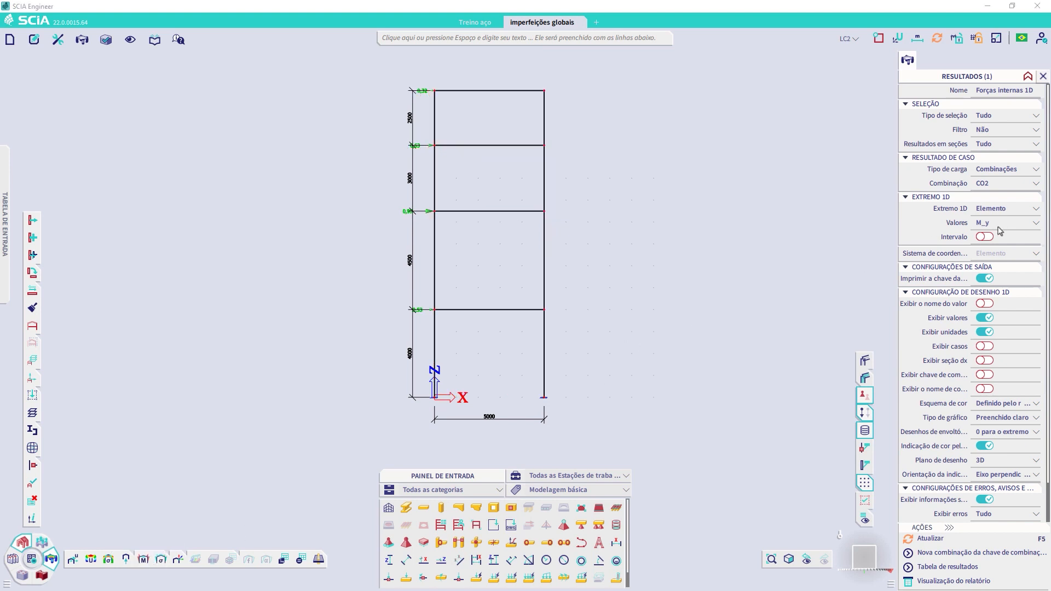
pyautogui.click(1021, 170)
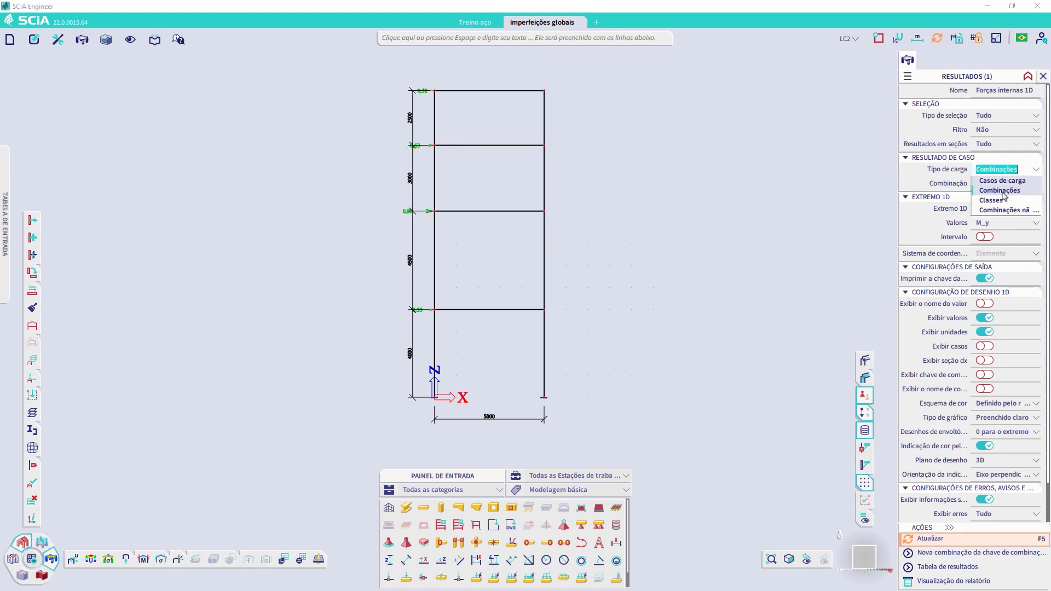
pyautogui.click(998, 212)
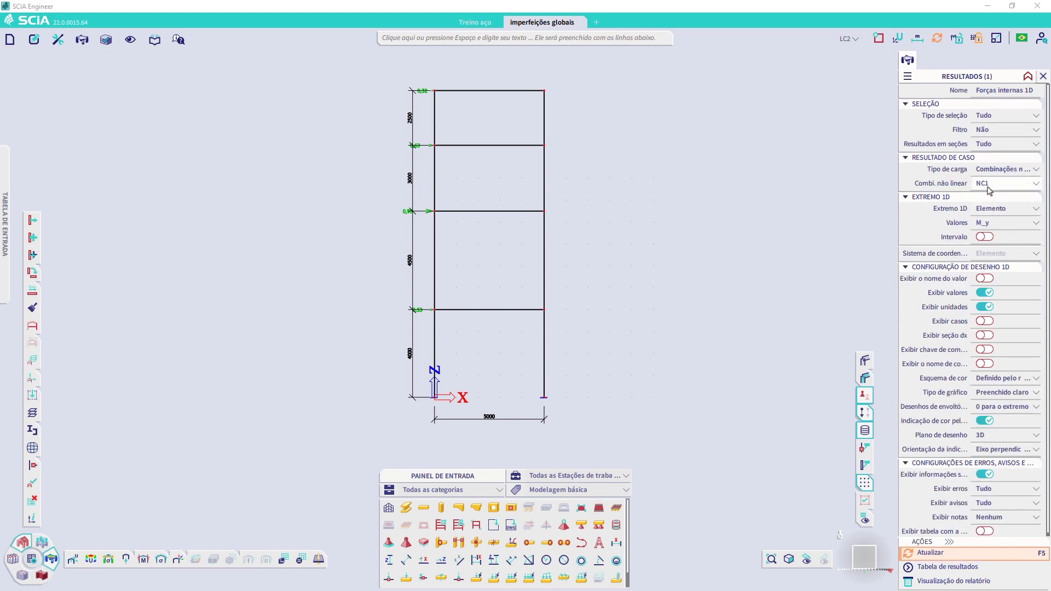
# - Recheck the global imperfection settings of NC1 and plot the frame's M_y diagram for that nonlinear combination
pyautogui.click(58, 543)
pyautogui.click(125, 558)
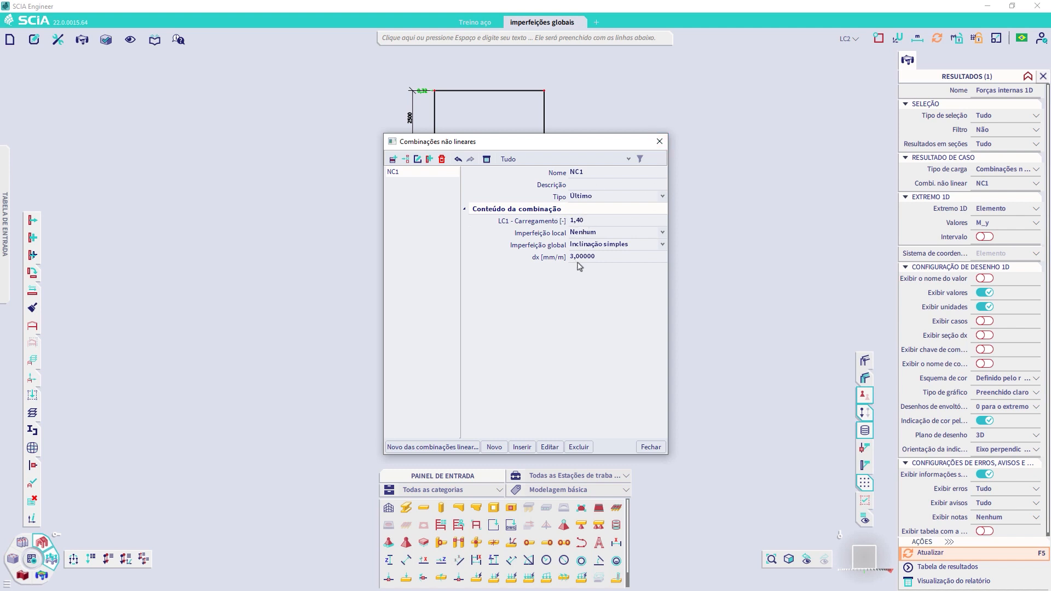
pyautogui.click(659, 143)
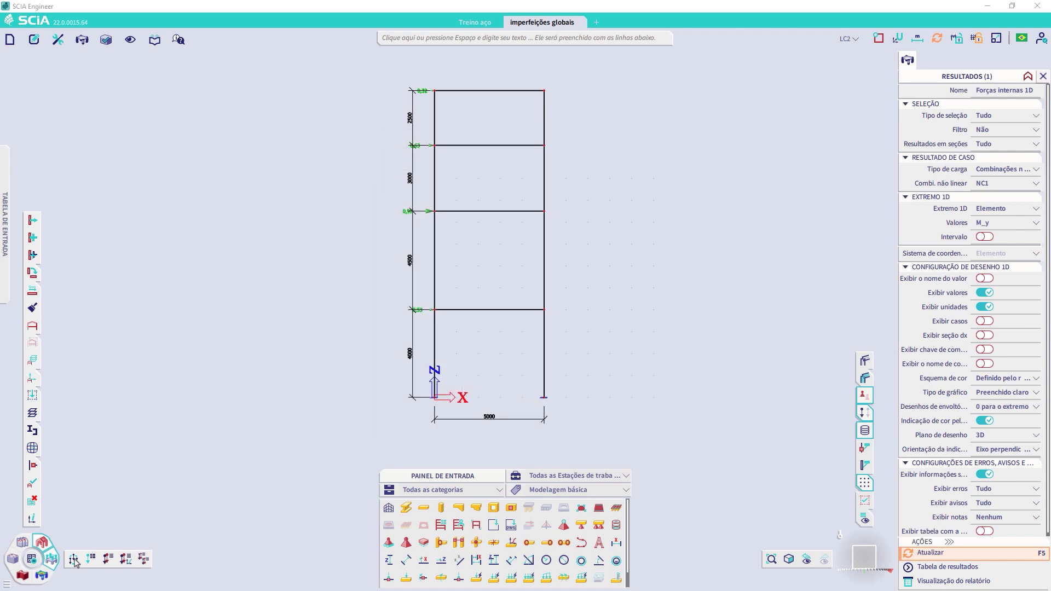
pyautogui.click(42, 576)
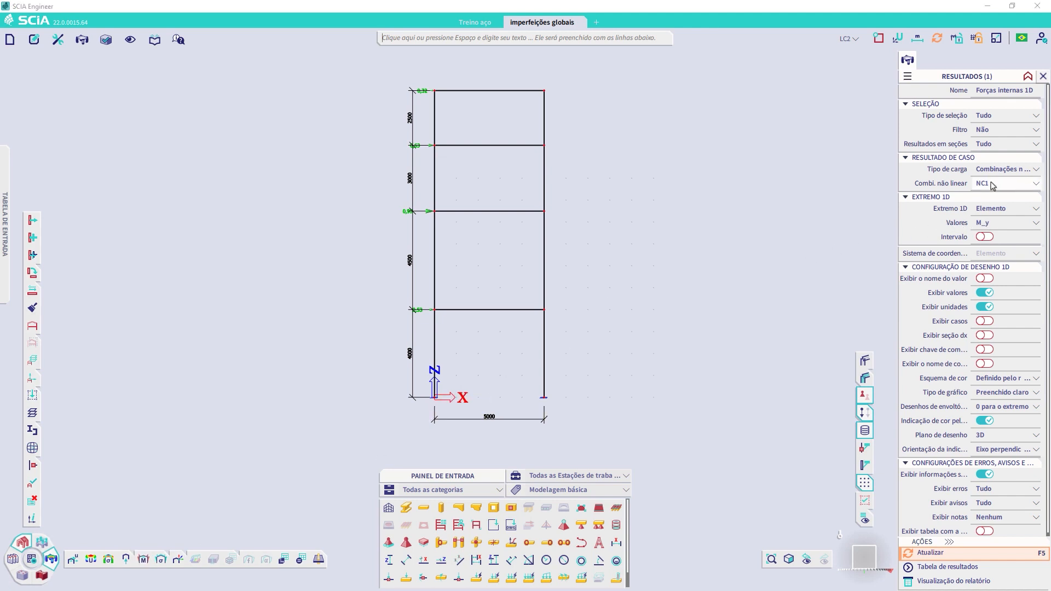
pyautogui.click(933, 552)
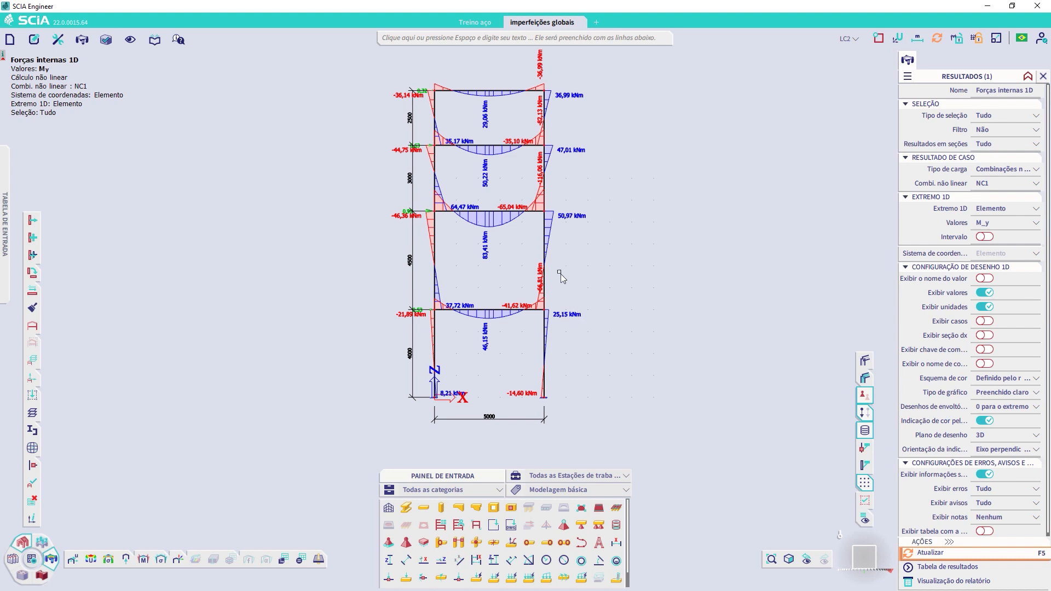